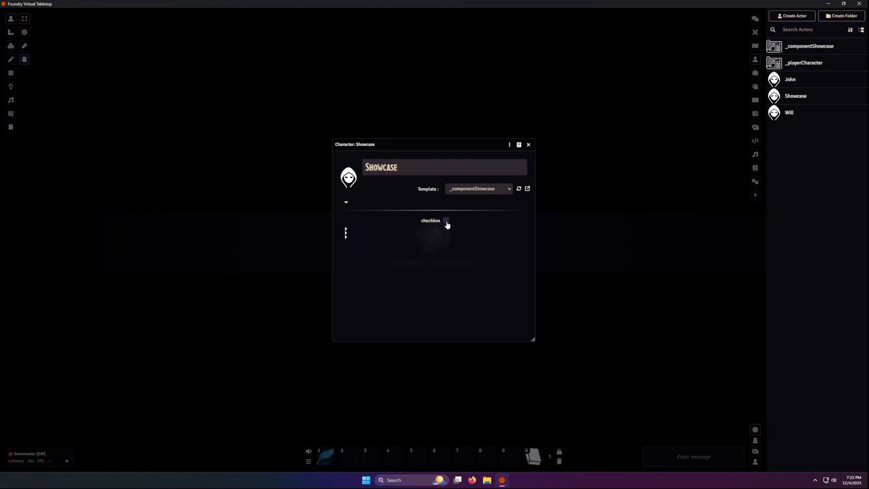
# Step: Tick the Showcase character's checkbox and inspect the settings of the matching checkbox component in the _componentShowcase template
pyautogui.click(446, 223)
pyautogui.click(817, 45)
pyautogui.moveTo(403, 142); pyautogui.dragTo(128, 146)
pyautogui.click(157, 234)
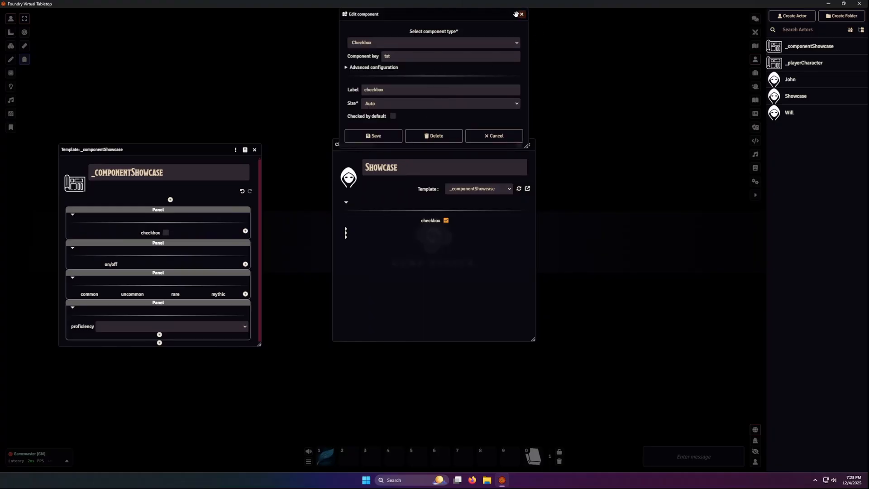
pyautogui.click(521, 15)
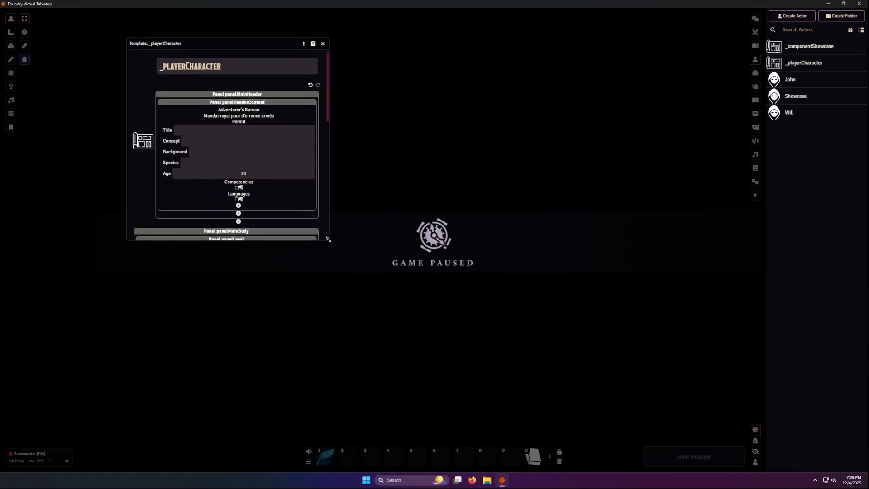
# Step: Enlarge the _playerCharacter template window and add a panel with the key panelOptions above panelLevel in panelMainBody
pyautogui.moveTo(328, 238); pyautogui.dragTo(614, 396)
pyautogui.click(372, 263)
pyautogui.click(404, 43)
pyautogui.click(401, 129)
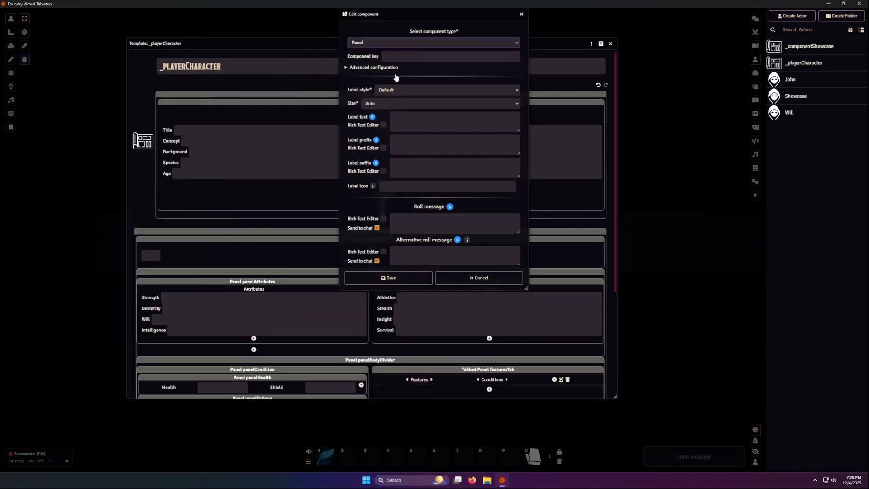
pyautogui.click(394, 57)
pyautogui.write('panelOptions')
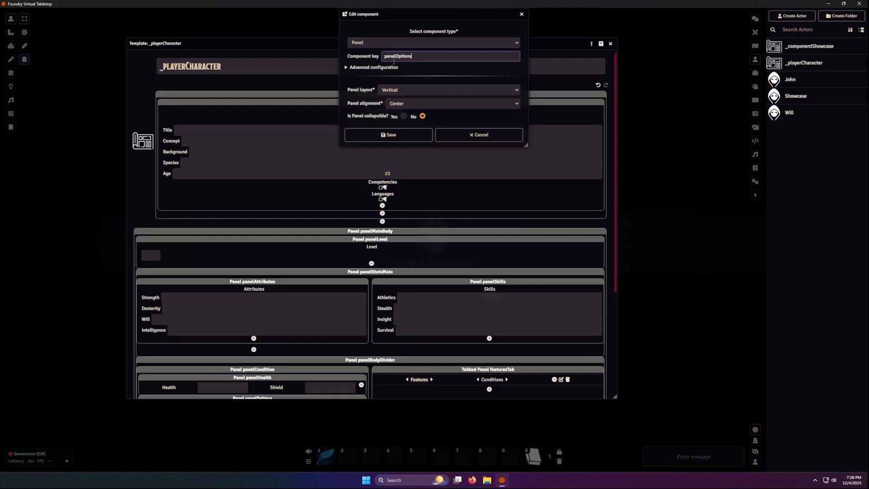
pyautogui.click(388, 135)
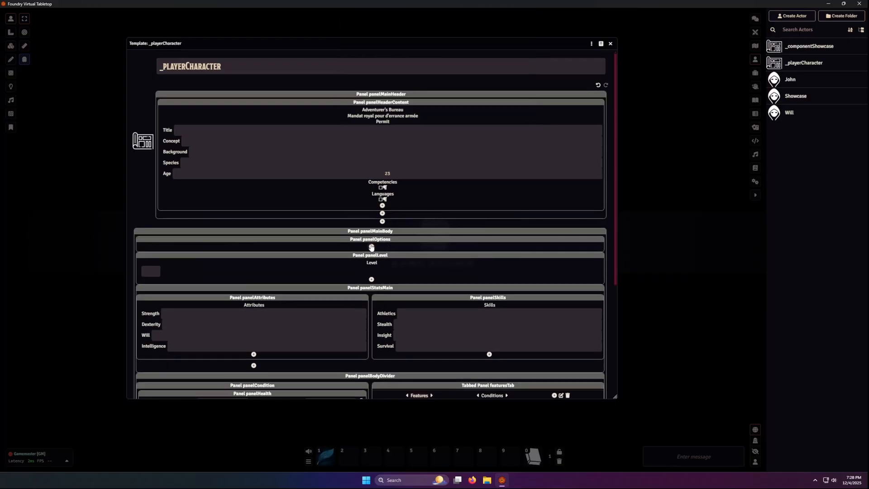
# Step: Add a checkbox component with the key darkMode to panelOptions
pyautogui.click(371, 247)
pyautogui.click(403, 42)
pyautogui.click(392, 80)
pyautogui.click(395, 55)
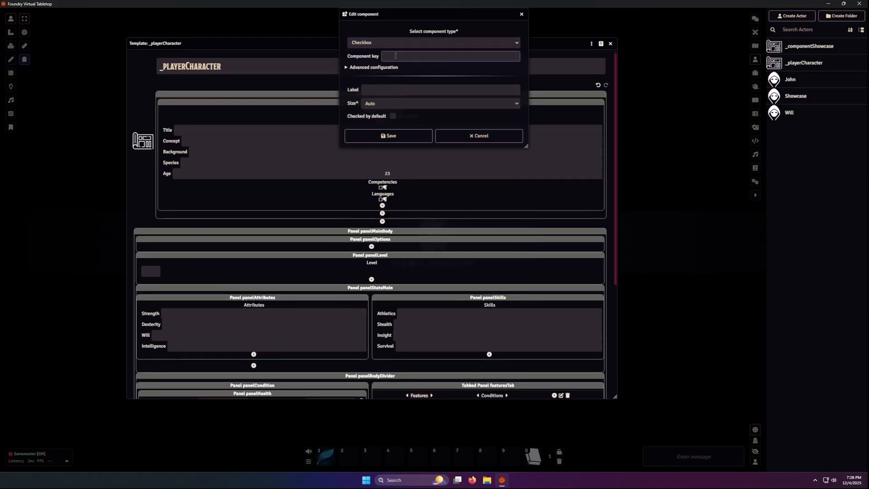
pyautogui.write('darkMode')
pyautogui.click(405, 135)
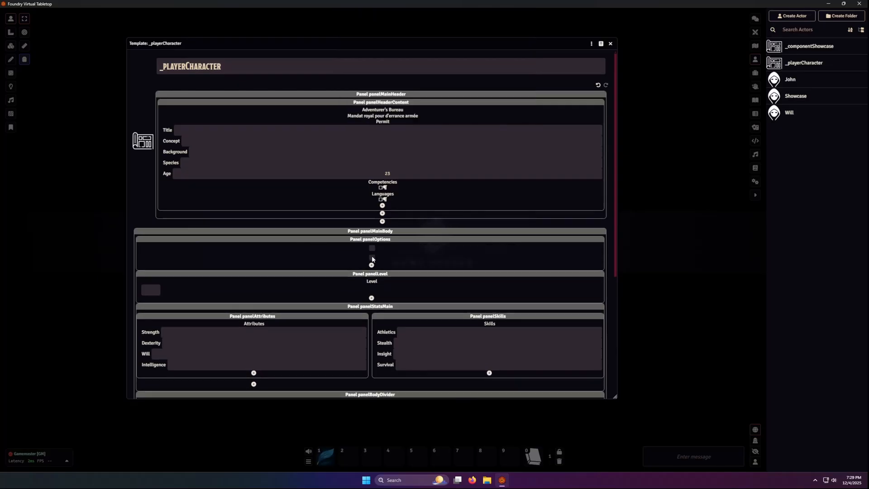
# Step: Set the second checkbox's component key to editMode and open the panel layout choices of panelOptions
pyautogui.click(372, 258)
pyautogui.doubleClick(422, 56)
pyautogui.write('editMode')
pyautogui.click(379, 137)
pyautogui.click(377, 240)
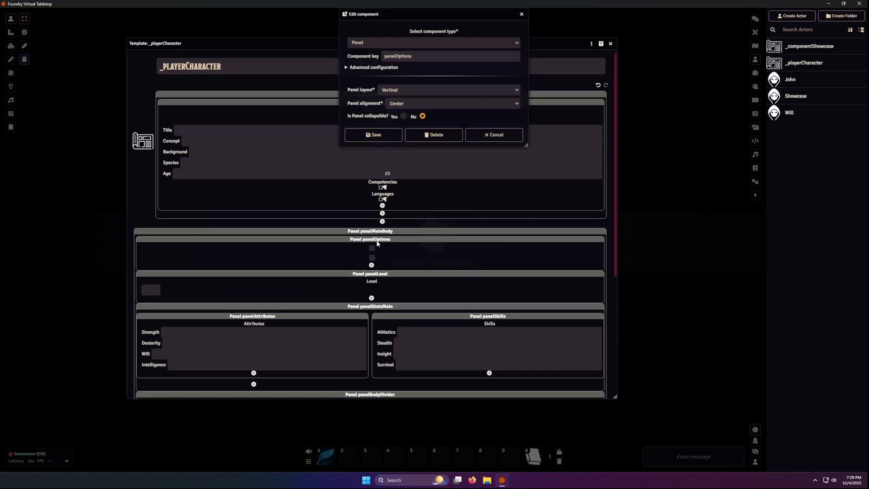
pyautogui.click(448, 89)
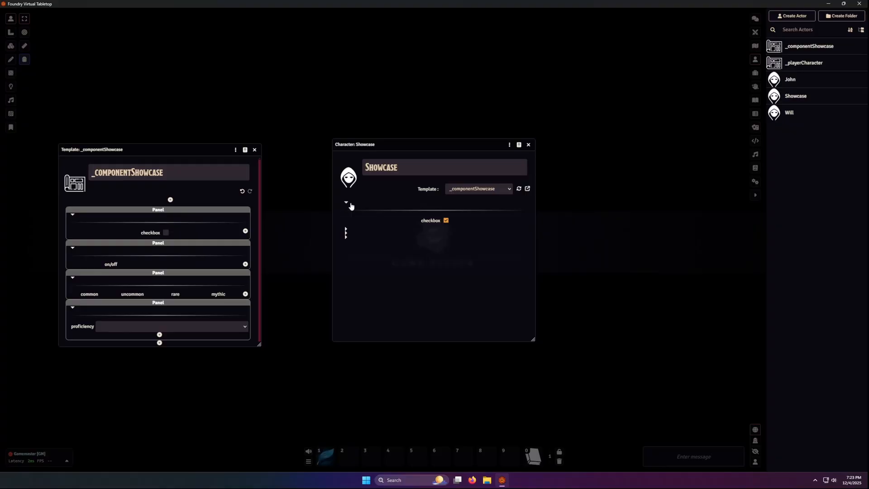
# Step: Expand the Showcase character's on/off section and switch back and forth between its two radio buttons, ending on the second
pyautogui.click(345, 233)
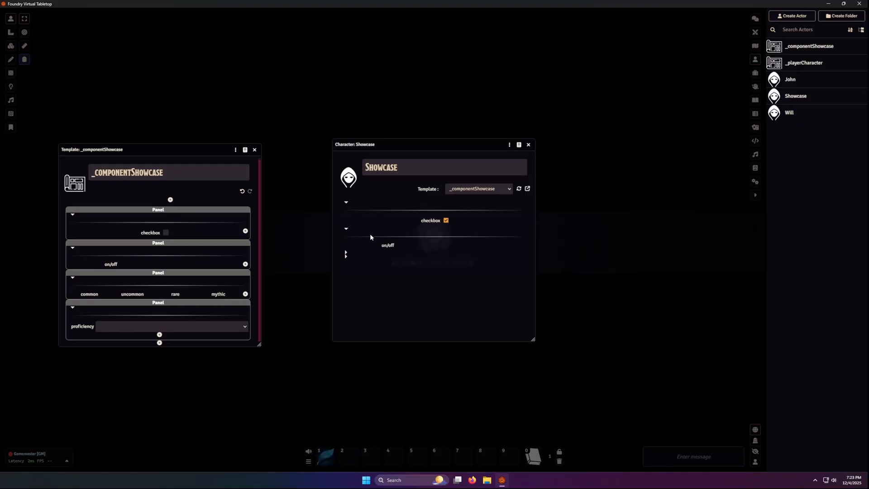
pyautogui.click(430, 246)
pyautogui.click(482, 246)
pyautogui.click(430, 246)
pyautogui.click(483, 247)
# Step: Expand the rarity section of the Showcase character and select common, uncommon, rare and mythic in turn
pyautogui.click(346, 256)
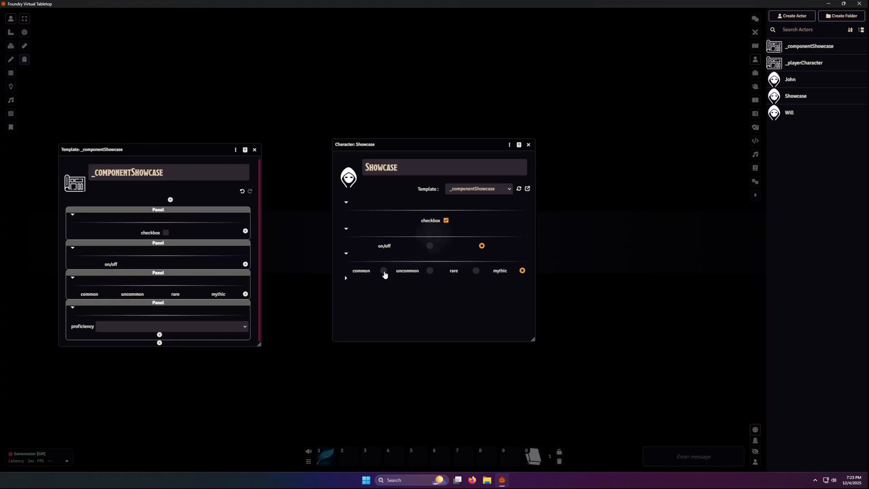
pyautogui.click(383, 271)
pyautogui.click(430, 271)
pyautogui.click(477, 272)
pyautogui.click(522, 272)
# Step: Examine the group setting of the common radio button in the _componentShowcase template, and close its settings
pyautogui.click(102, 295)
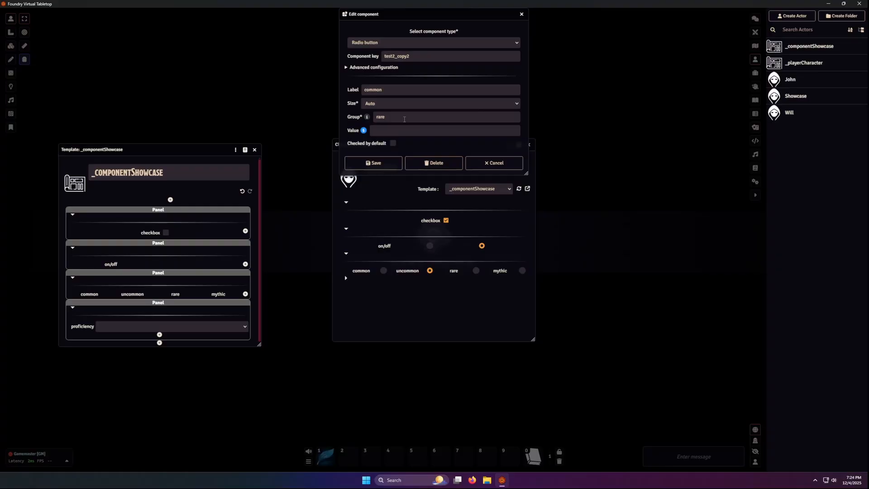
pyautogui.click(404, 119)
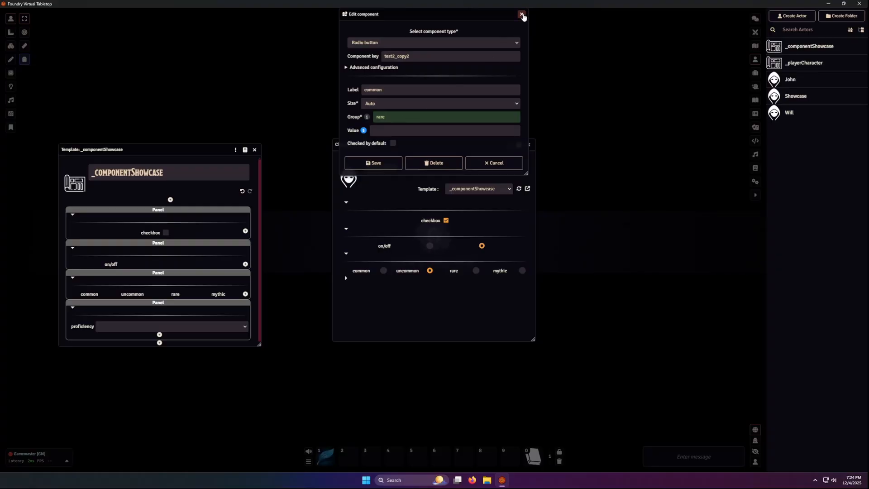
pyautogui.click(522, 15)
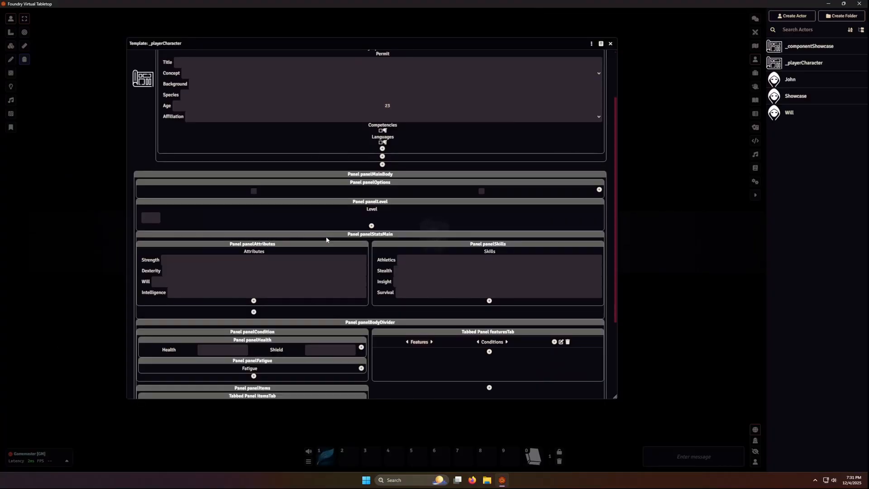
# Step: Start a new radio button component in panelFatigue of the _playerCharacter template with the key fatigue0
pyautogui.scroll(-6, 325, 240)
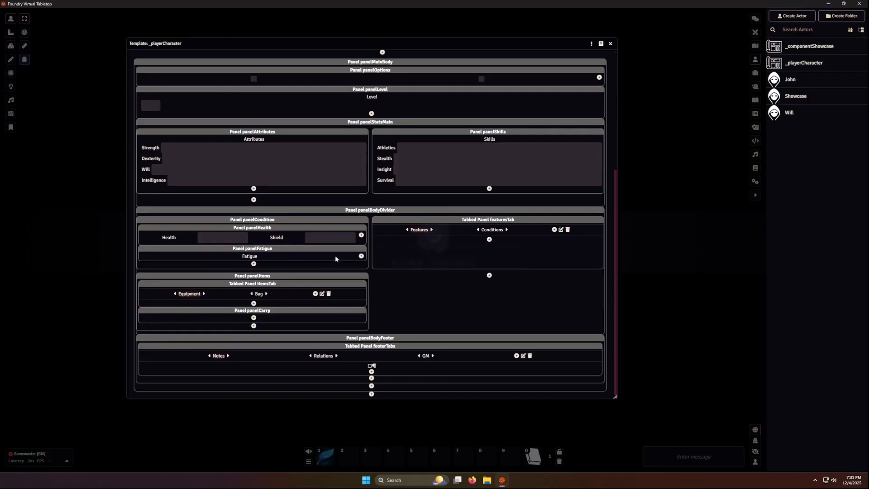
pyautogui.click(361, 256)
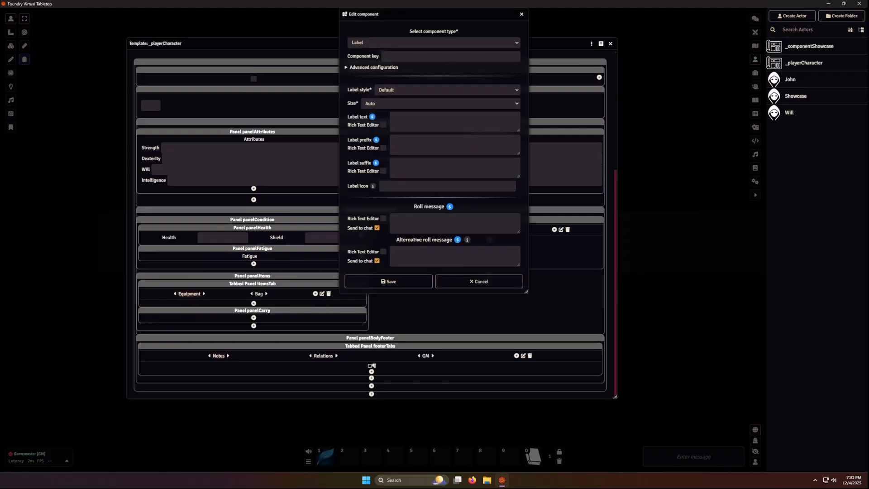
pyautogui.click(395, 44)
pyautogui.click(386, 72)
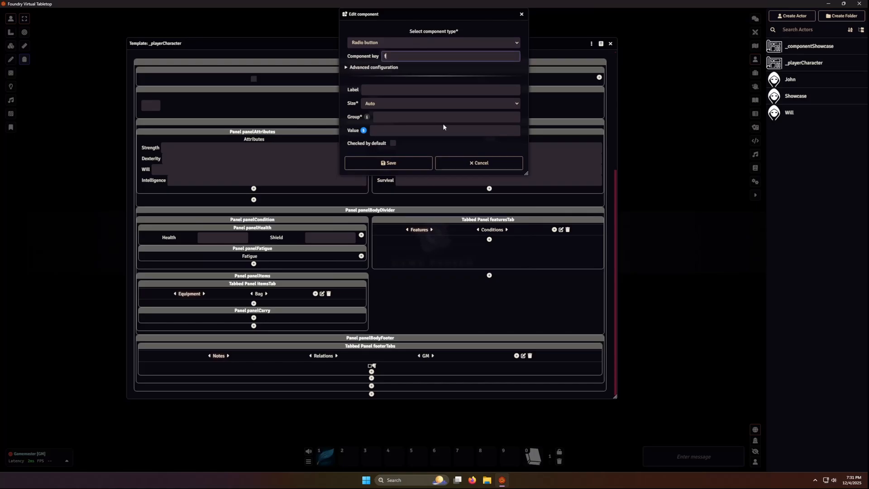
pyautogui.write('fatigue0')
# Step: Set the fatigue0 radio button's group to fatigue and its value to 0, and save the component
pyautogui.press('Tab')
pyautogui.press('Tab')
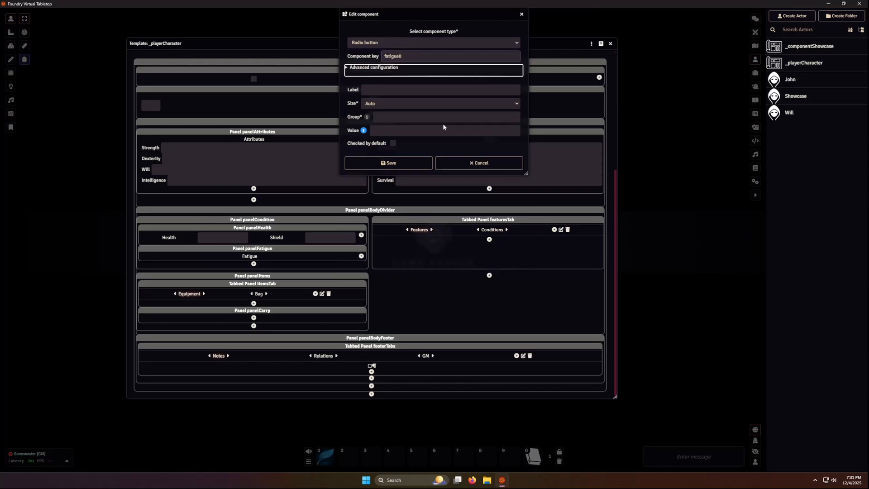
pyautogui.press('Tab')
pyautogui.press('Tab')
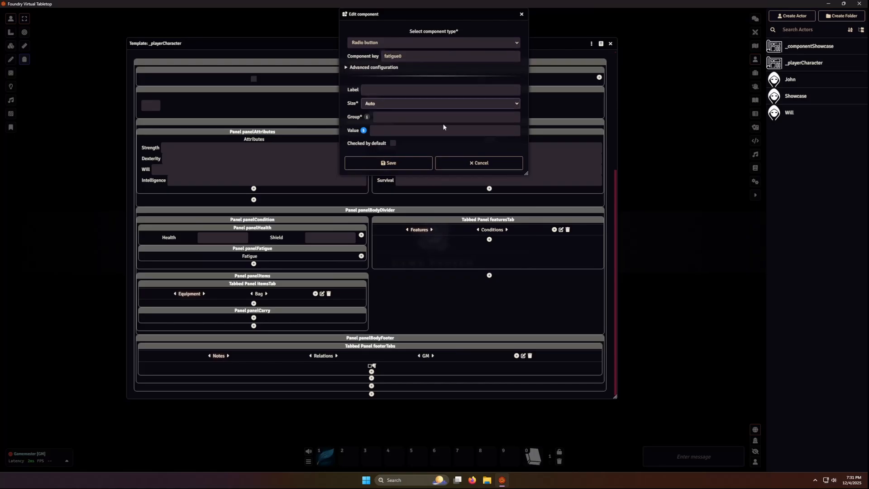
pyautogui.write('fatigue')
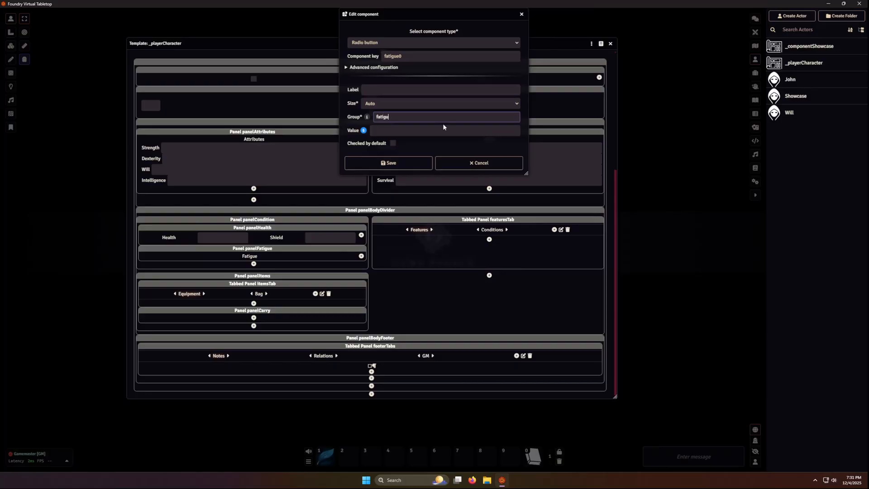
pyautogui.press('Tab')
pyautogui.write('0')
pyautogui.click(418, 164)
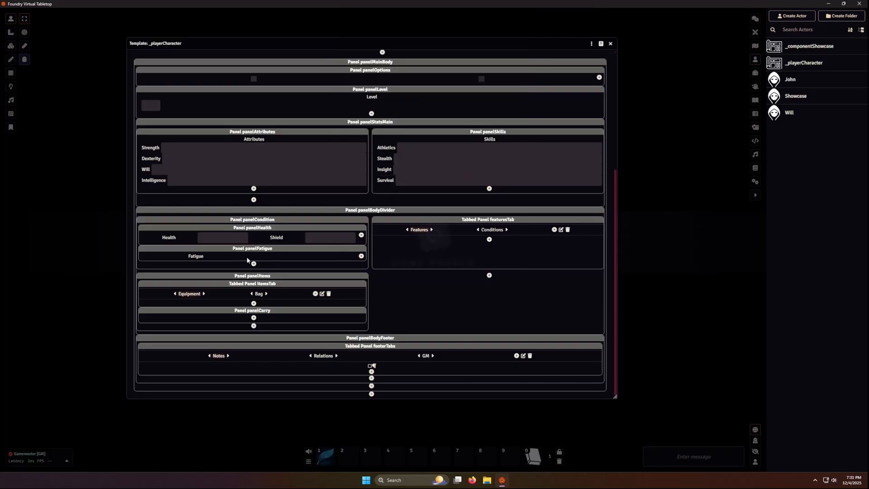
# Step: Duplicate the fatigue0 radio button in panelFatigue and give the copy the key fatigue1 and the value 1
pyautogui.click(274, 259)
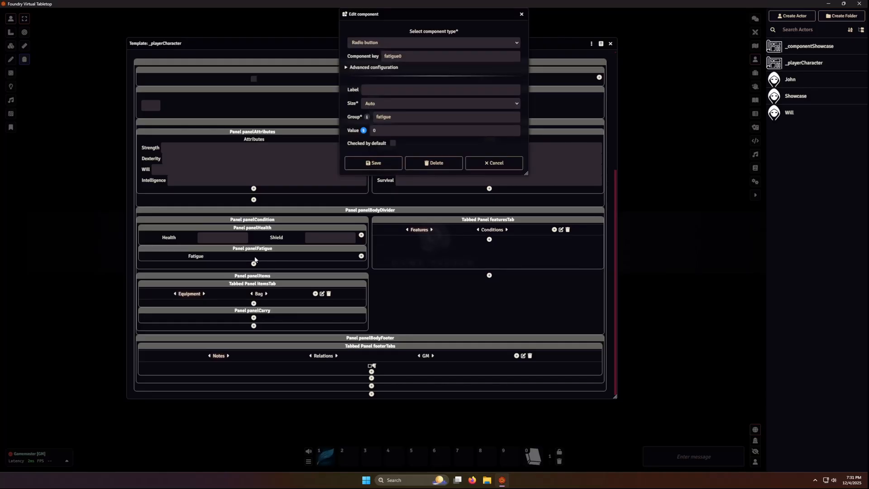
pyautogui.click(490, 164)
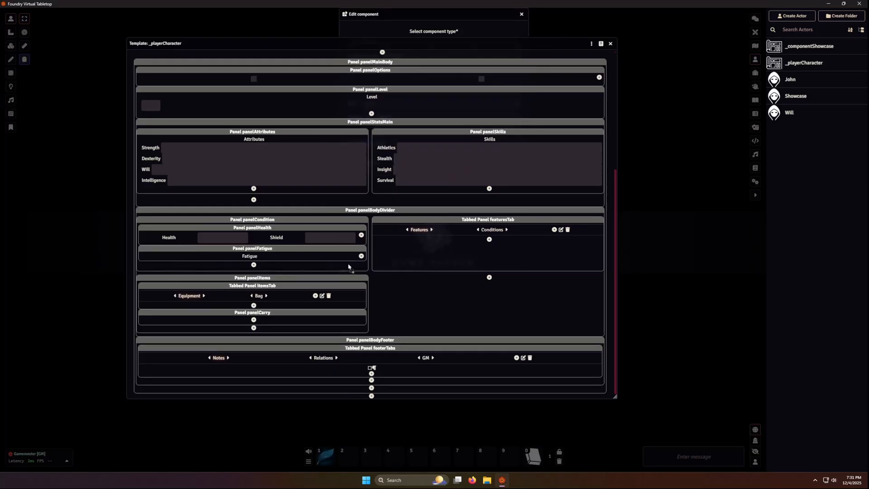
pyautogui.moveTo(348, 266); pyautogui.dragTo(361, 257)
pyautogui.click(323, 258)
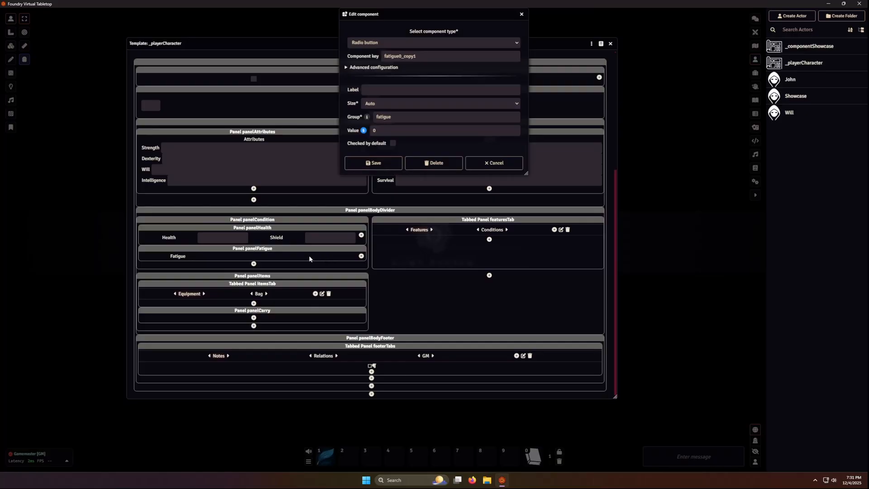
pyautogui.hotkey('ctrl', 'a')
pyautogui.write('fatigue1')
pyautogui.doubleClick(399, 132)
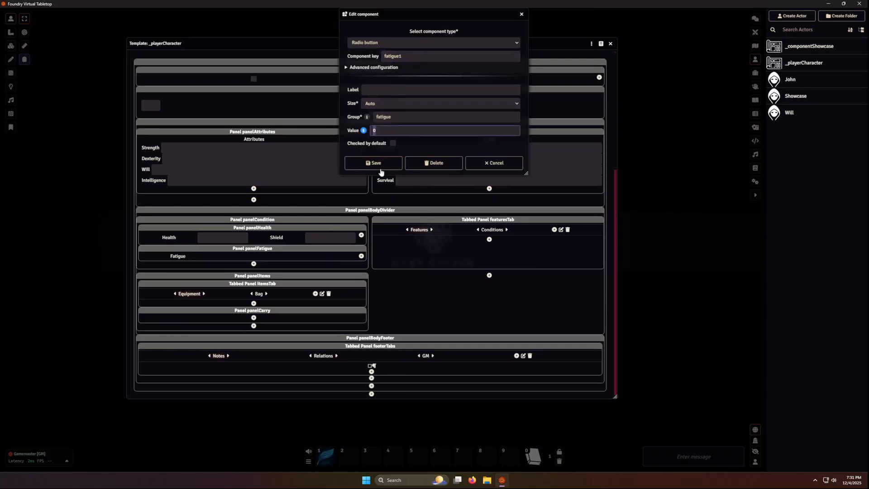
pyautogui.write('1')
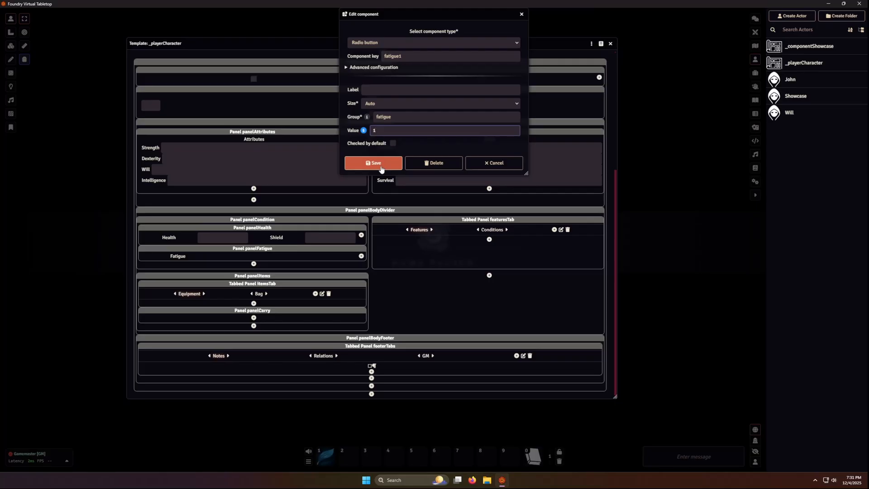
pyautogui.click(382, 169)
# Step: Duplicate the fatigue1 radio button and give the copy the key fatigue2 and the value 2
pyautogui.moveTo(309, 256); pyautogui.dragTo(337, 260)
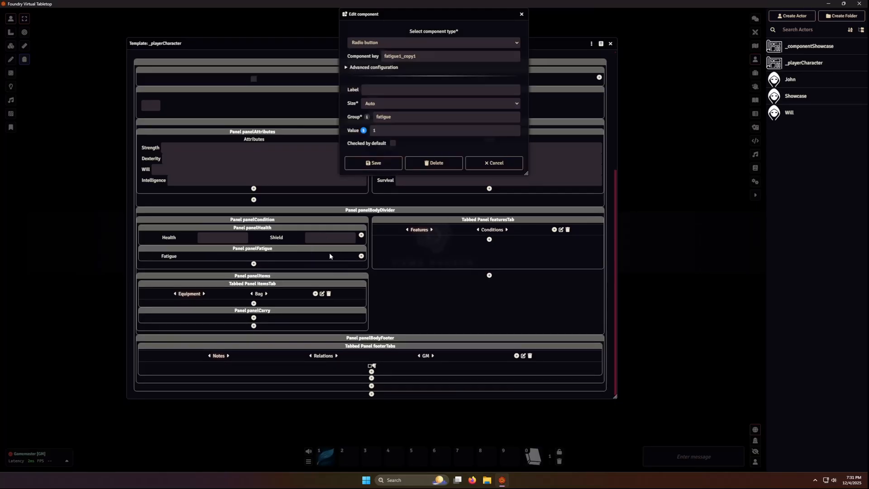
pyautogui.moveTo(432, 55); pyautogui.dragTo(399, 58)
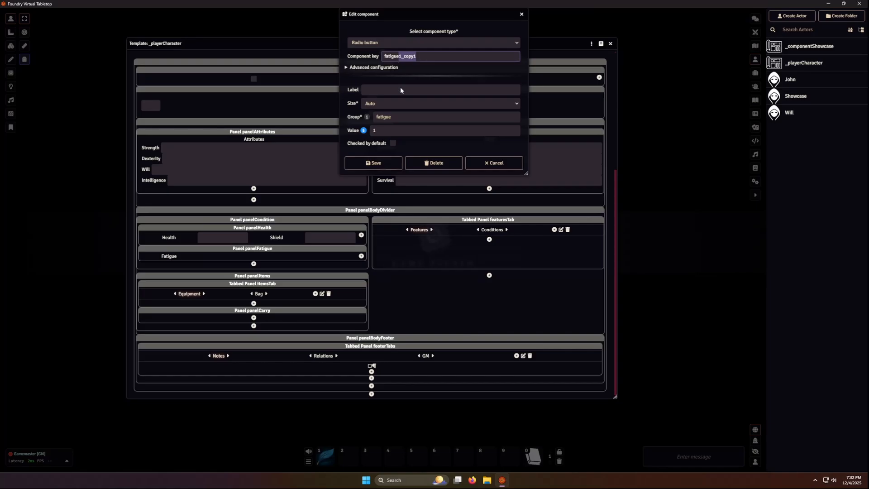
pyautogui.write('2')
pyautogui.moveTo(379, 132); pyautogui.dragTo(359, 138)
pyautogui.write('2')
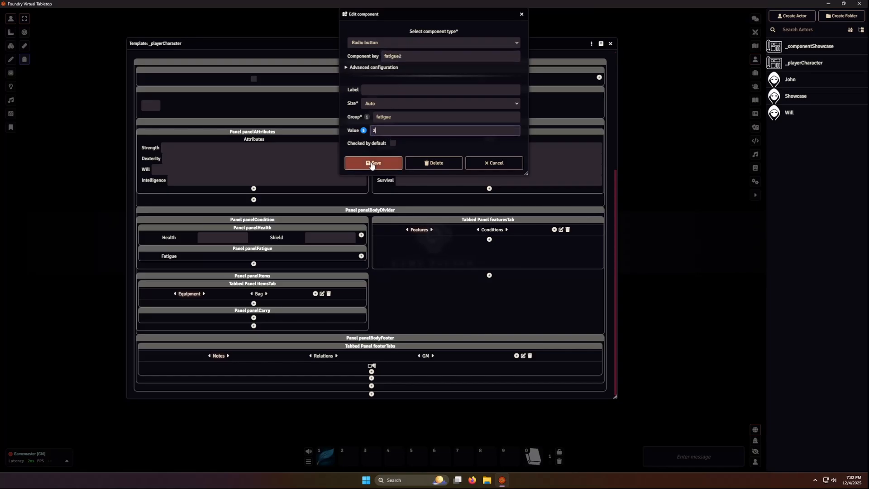
pyautogui.click(372, 165)
# Step: Duplicate the fatigue2 radio button and give the copy the key fatigue3 and the value 3
pyautogui.moveTo(325, 257); pyautogui.dragTo(361, 257)
pyautogui.click(332, 258)
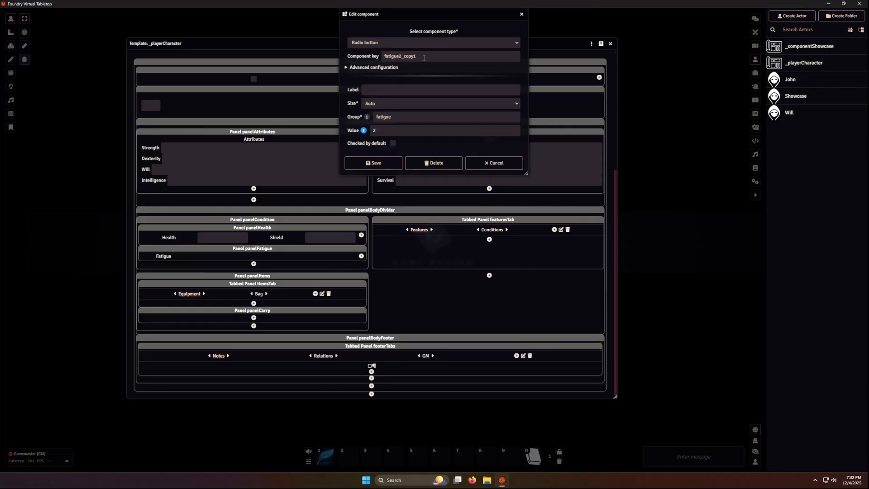
pyautogui.moveTo(424, 58); pyautogui.dragTo(399, 57)
pyautogui.write('3')
pyautogui.moveTo(380, 130); pyautogui.dragTo(356, 131)
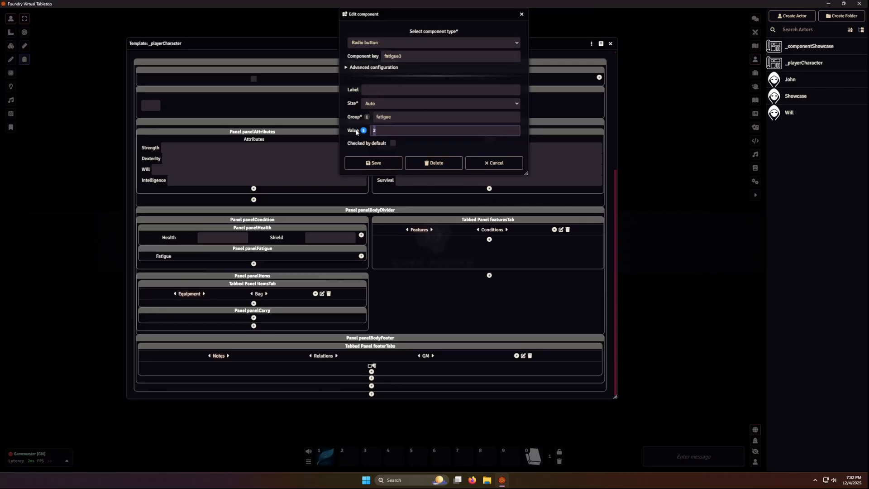
pyautogui.write('3')
pyautogui.click(373, 163)
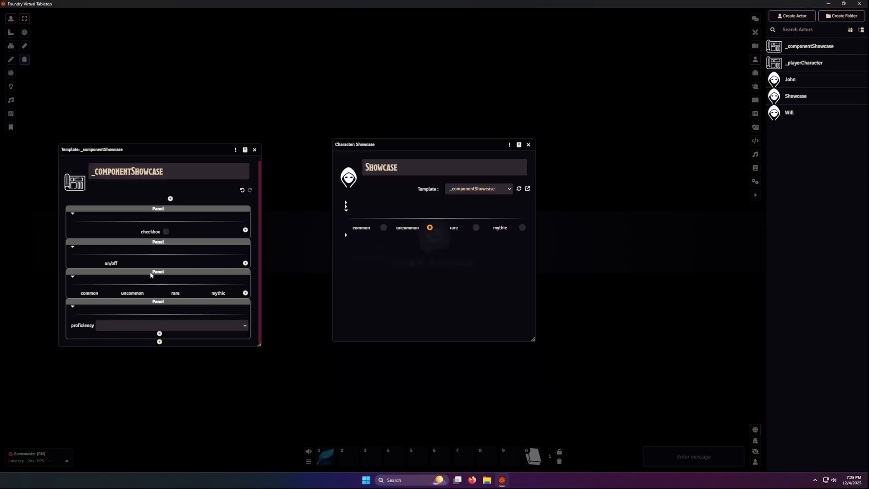
# Step: Duplicate the rarity panel above the proficiency panel in the _componentShowcase template and make the copy's common radio button checked by default
pyautogui.scroll(-3, 104, 310)
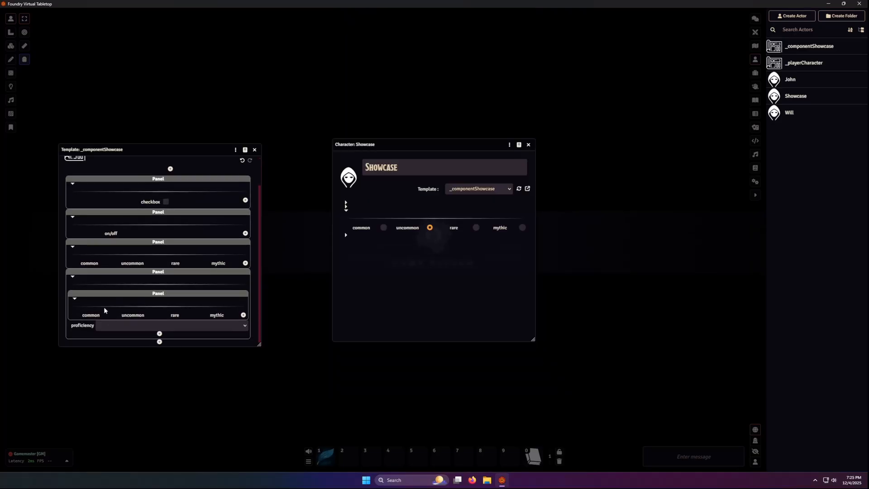
pyautogui.moveTo(138, 293); pyautogui.dragTo(143, 295)
pyautogui.click(96, 293)
pyautogui.click(391, 145)
pyautogui.click(374, 163)
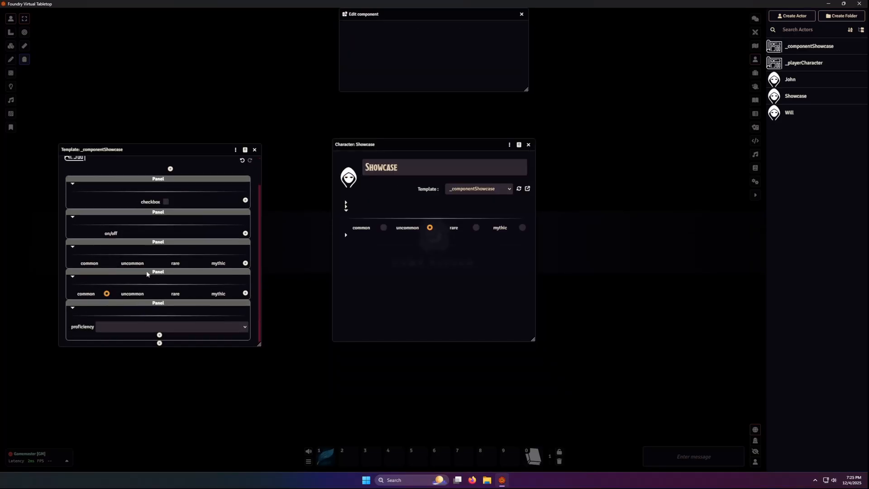
# Step: Make the uncommon, rare and mythic radio buttons in the duplicated rarity panel checked by default
pyautogui.click(392, 143)
pyautogui.click(380, 163)
pyautogui.click(179, 294)
pyautogui.click(392, 143)
pyautogui.click(383, 166)
pyautogui.click(219, 293)
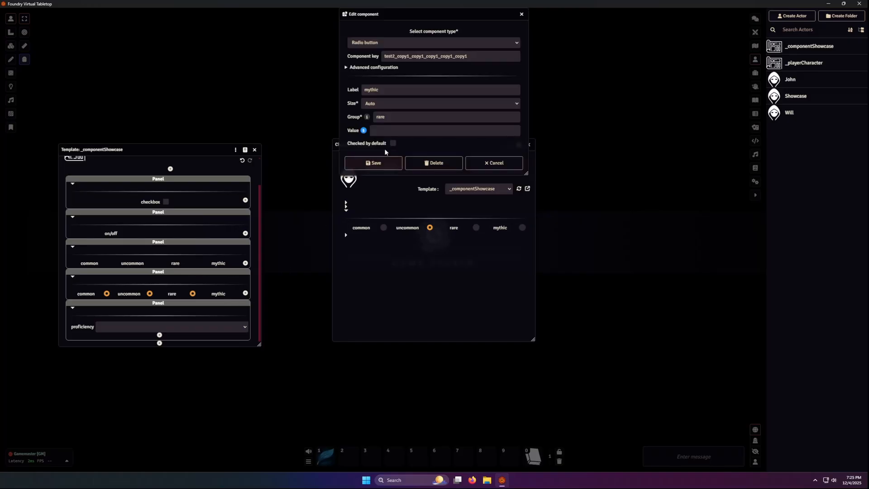
pyautogui.click(393, 143)
pyautogui.click(373, 163)
# Step: Expand the proficiency panel on the Showcase character and open the proficiency dropdown's settings beside the sheet
pyautogui.click(346, 235)
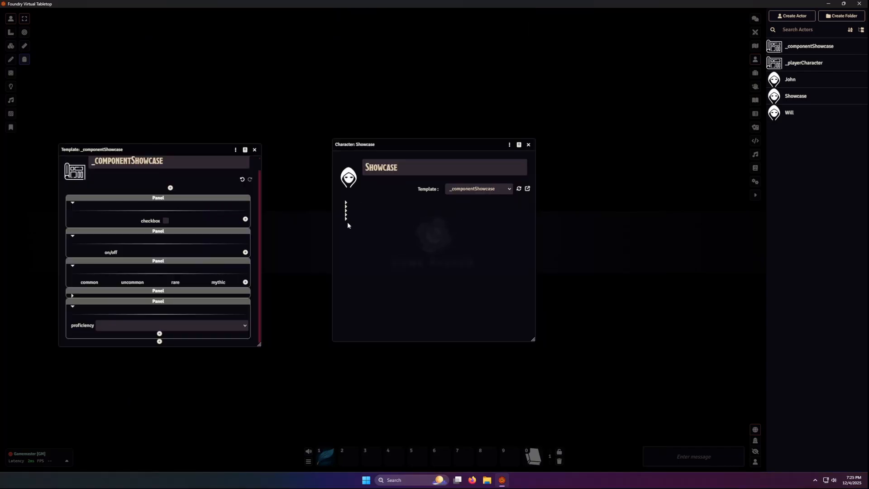
pyautogui.click(346, 219)
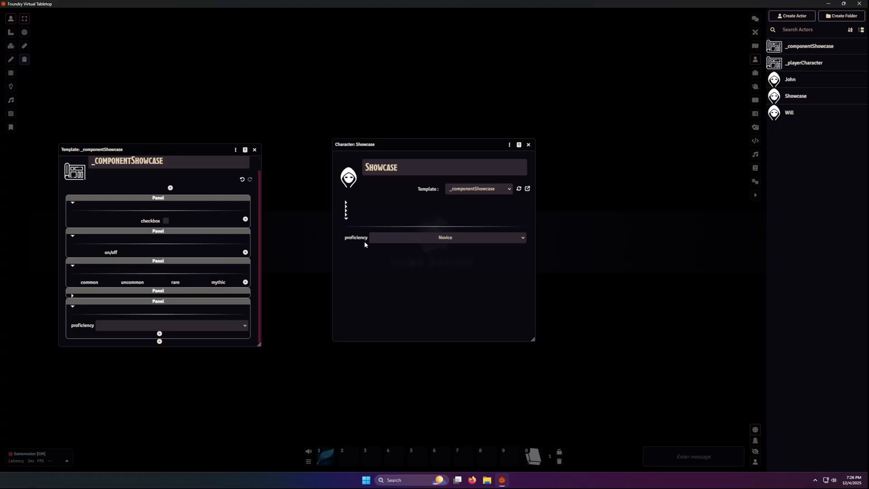
pyautogui.click(226, 323)
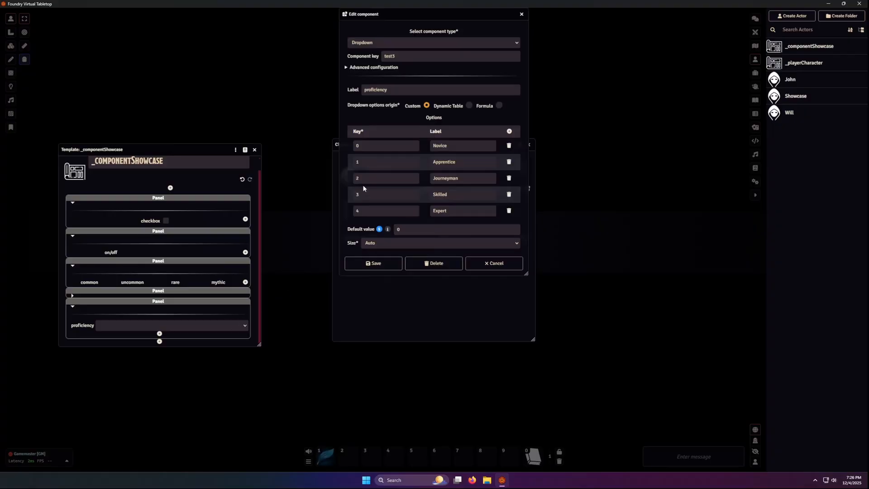
pyautogui.moveTo(417, 17); pyautogui.dragTo(641, 76)
# Step: Try the proficiency dropdown on the Showcase character by choosing Apprentice and switching back to Novice
pyautogui.click(422, 238)
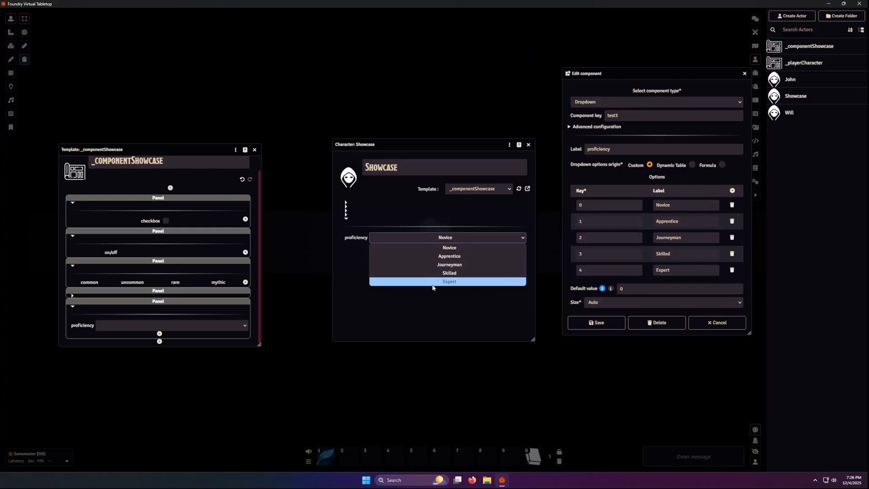
pyautogui.click(449, 259)
pyautogui.click(452, 242)
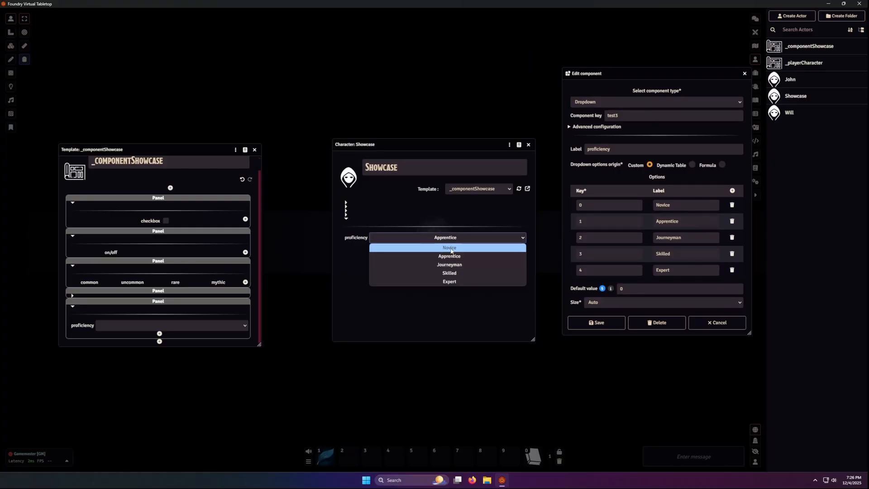
pyautogui.click(450, 248)
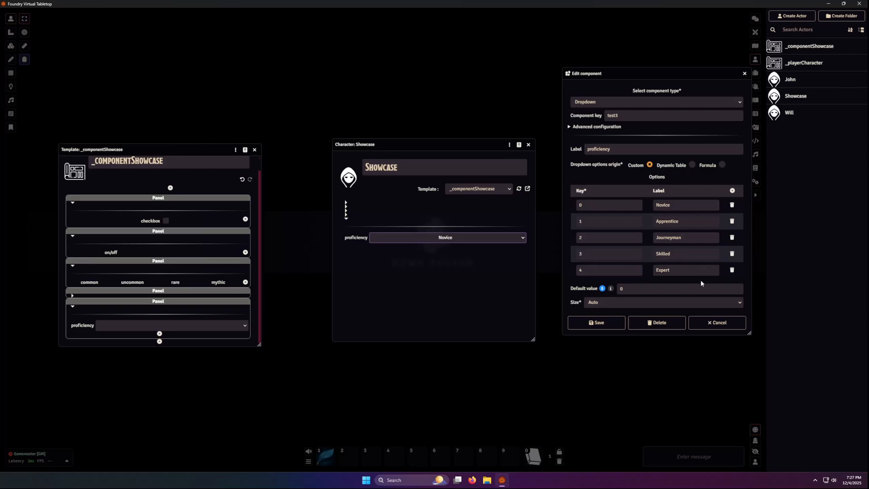
# Step: Clear the labels of all five options in the proficiency dropdown's settings
pyautogui.doubleClick(690, 271)
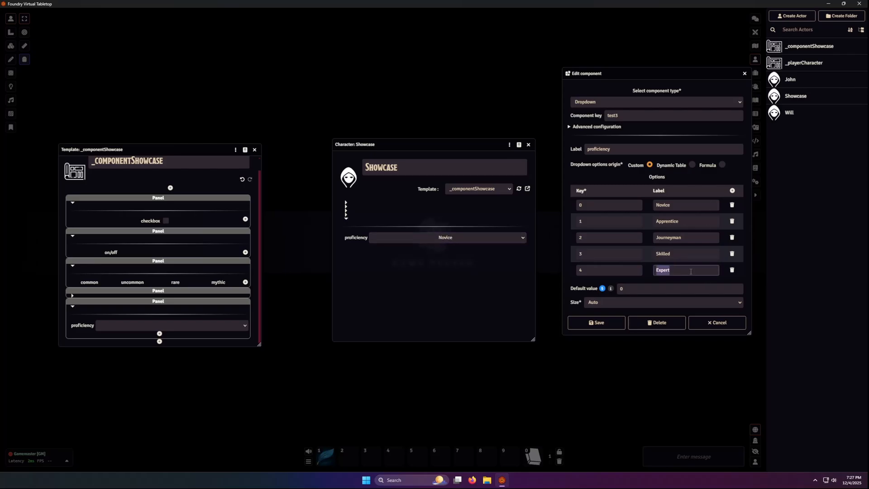
pyautogui.press('BackSpace')
pyautogui.doubleClick(670, 254)
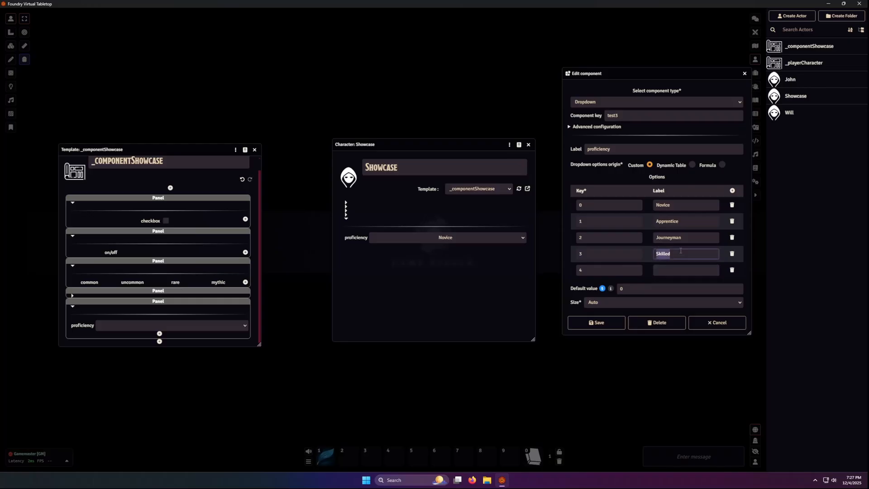
pyautogui.press('BackSpace')
pyautogui.doubleClick(678, 237)
pyautogui.press('BackSpace')
pyautogui.doubleClick(679, 221)
pyautogui.press('BackSpace')
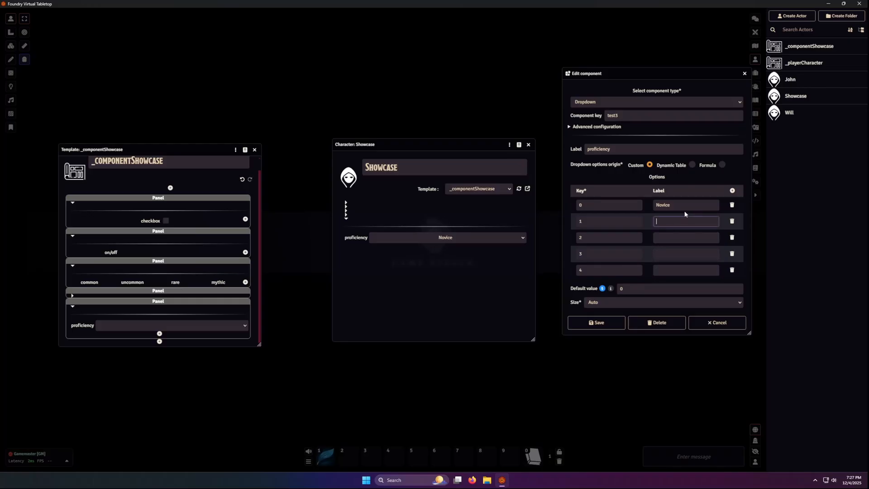
pyautogui.doubleClick(665, 205)
pyautogui.press('BackSpace')
# Step: Replace the first three proficiency option keys with Novice, Apprentice and Journeyman
pyautogui.click(614, 207)
pyautogui.press('BackSpace')
pyautogui.write('Novice')
pyautogui.press('Tab')
pyautogui.press('Tab')
pyautogui.write('Apprentice')
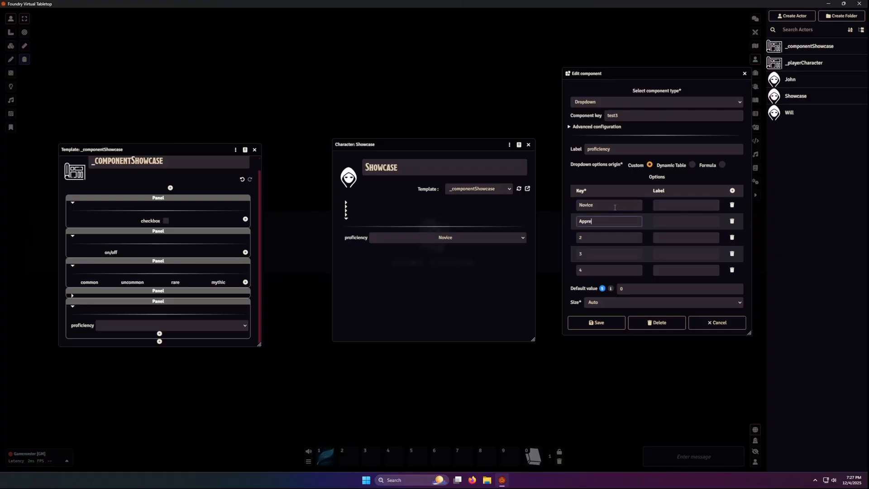
pyautogui.press('Tab')
pyautogui.press('Tab')
pyautogui.write('Jour')
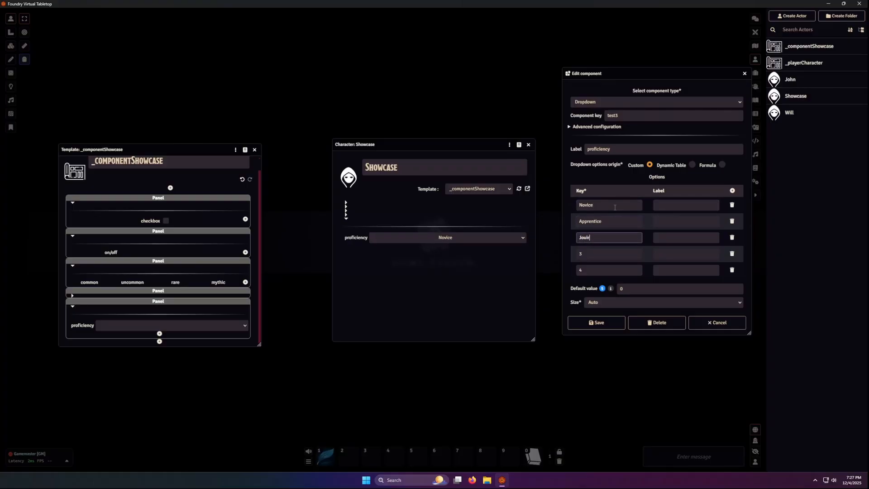
pyautogui.write('neyman')
# Step: Set the last two proficiency option keys to Skilled and Expert, save, and check the choices on the Showcase character
pyautogui.press('Tab')
pyautogui.press('Tab')
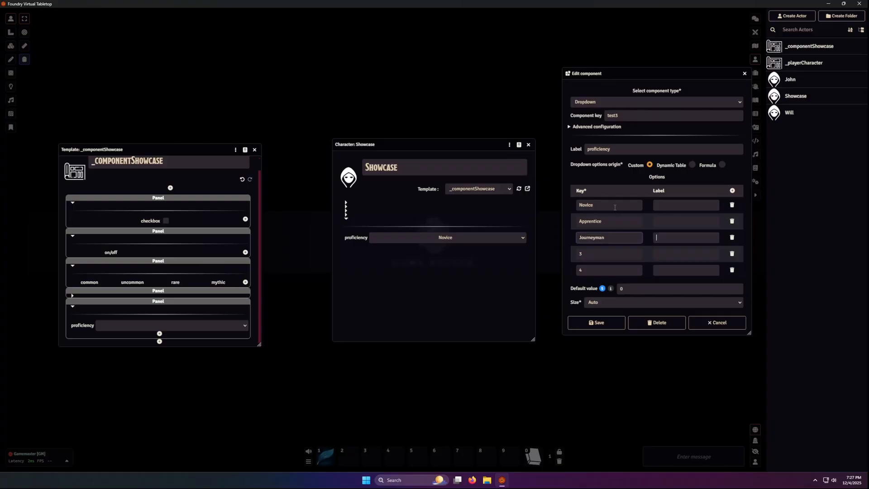
pyautogui.write('Skilled')
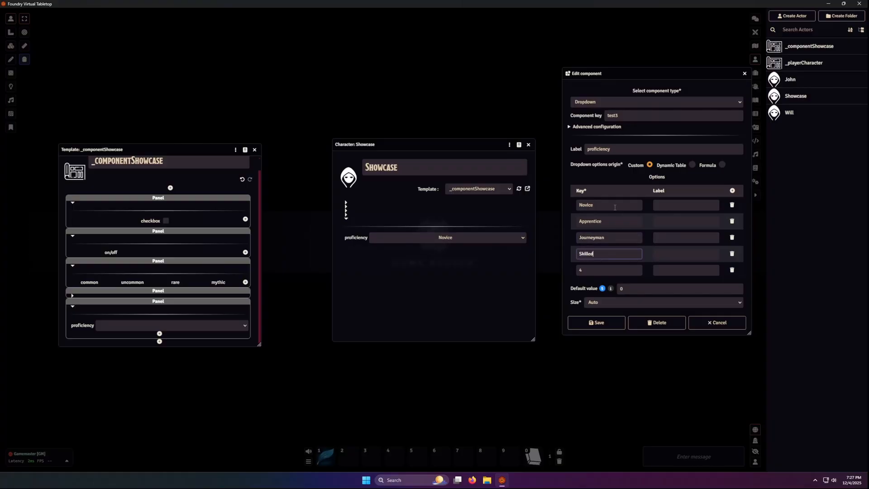
pyautogui.press('Tab')
pyautogui.press('Tab')
pyautogui.press('Tab')
pyautogui.doubleClick(609, 270)
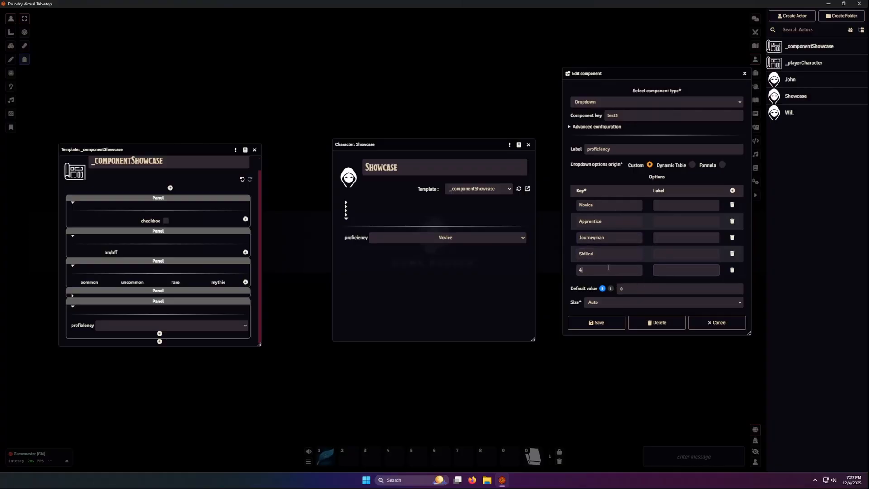
pyautogui.write('ER')
pyautogui.press('BackSpace')
pyautogui.write('xpter')
pyautogui.write('ert')
pyautogui.click(596, 322)
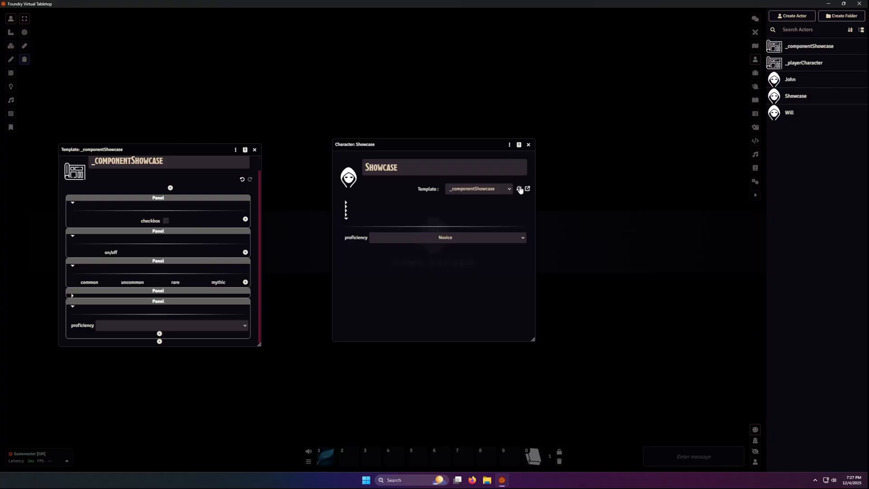
pyautogui.click(483, 238)
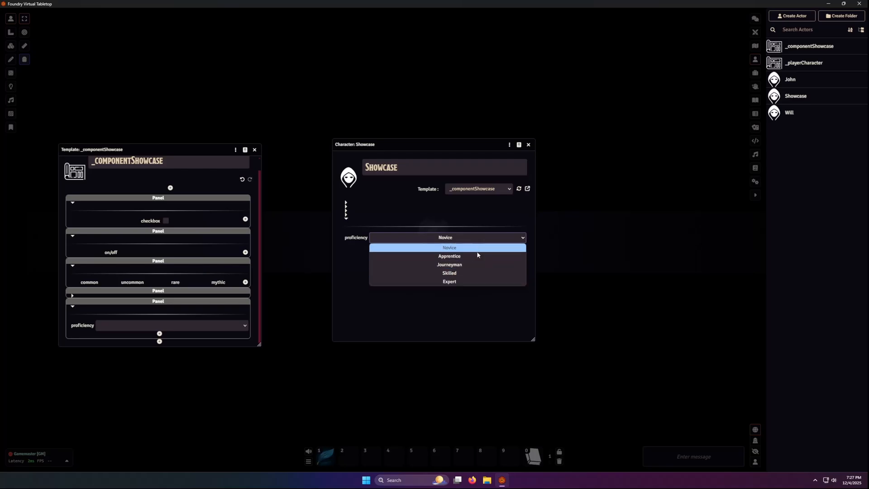
pyautogui.click(478, 249)
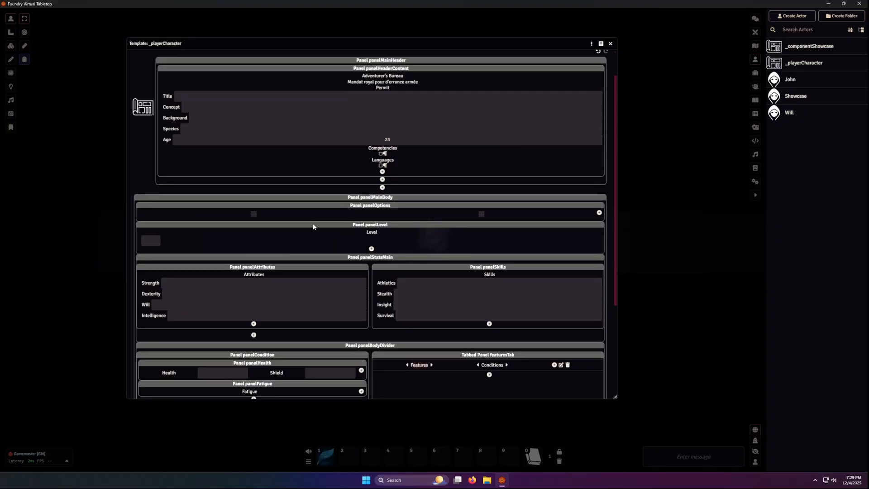
# Step: Change the Concept field's component type to Dropdown in the _playerCharacter template
pyautogui.scroll(2, 312, 227)
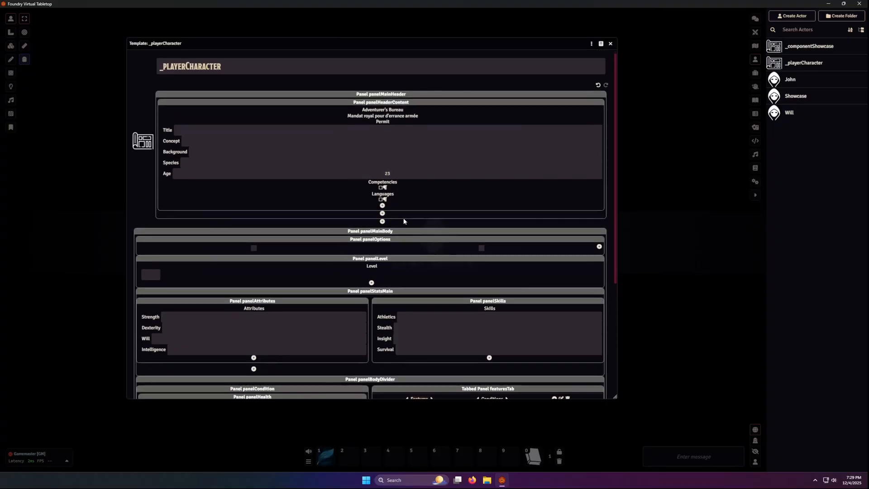
pyautogui.click(194, 141)
pyautogui.click(433, 42)
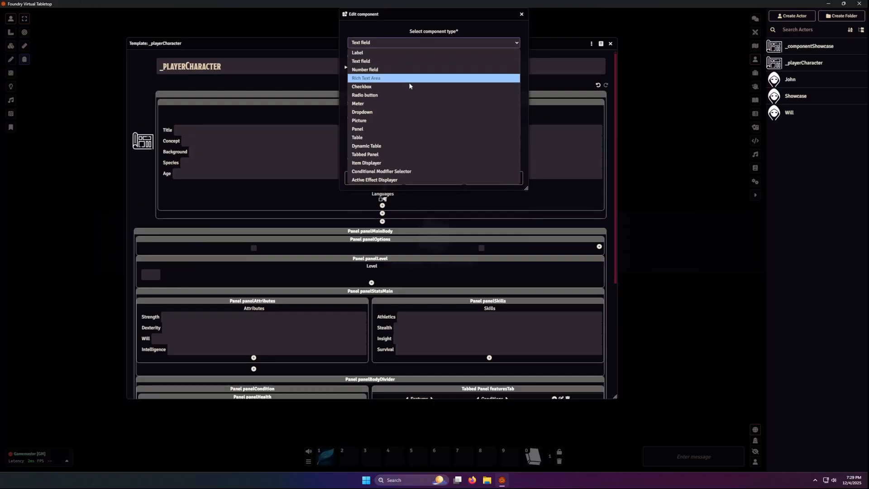
pyautogui.click(406, 111)
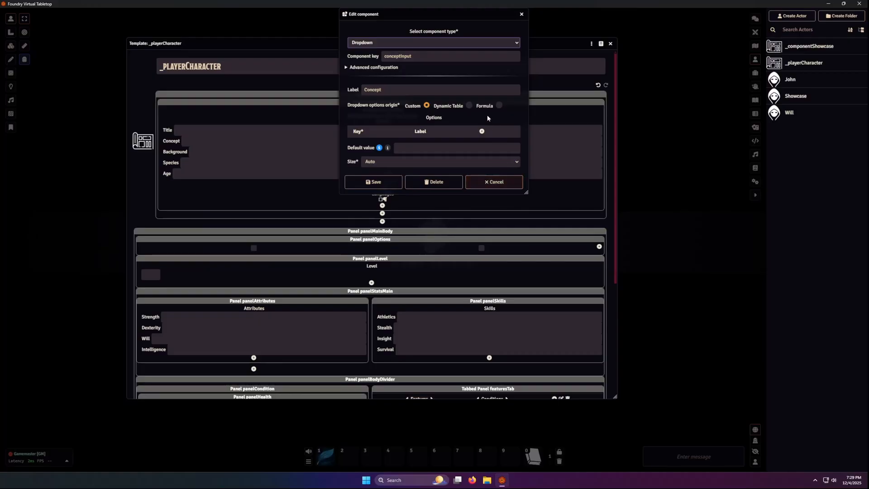
# Step: Add six custom options to the Concept dropdown and give the first three the keys Ranger, Barbarian and Druid
pyautogui.click(482, 131)
pyautogui.doubleClick(509, 132)
pyautogui.doubleClick(509, 132)
pyautogui.click(408, 146)
pyautogui.write('Ranger')
pyautogui.press('Tab')
pyautogui.press('Tab')
pyautogui.write('Barbarian')
pyautogui.press('Tab')
pyautogui.press('Tab')
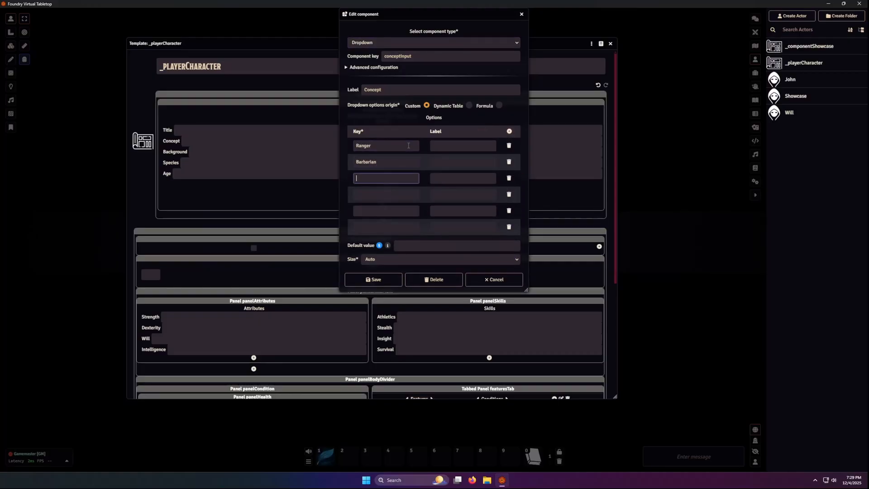
pyautogui.write('Druid')
# Step: Give the next three Concept options the keys Wizard, Rogue and Fighter
pyautogui.write('Wizard')
pyautogui.press('Tab')
pyautogui.press('Tab')
pyautogui.write('Rogue')
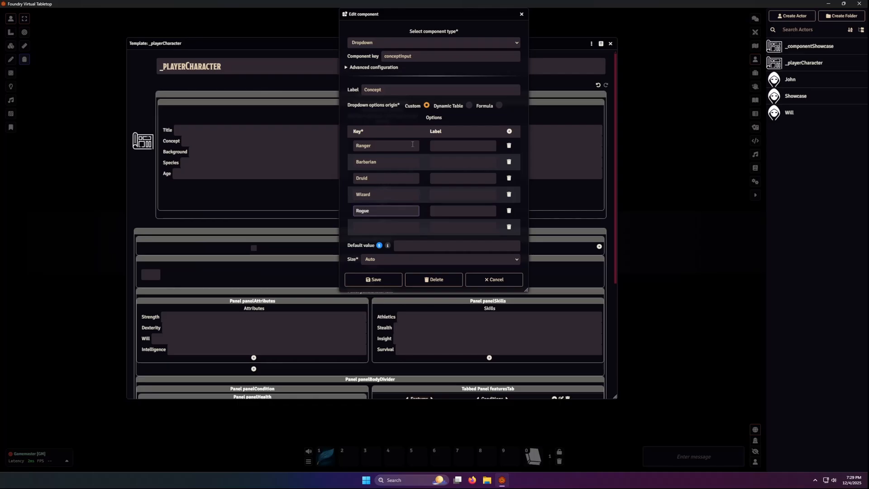
pyautogui.press('Tab')
pyautogui.press('Tab')
pyautogui.write('Fighter')
# Step: Add five more Concept options and fill the first three of them with the keys Archer, Beast Master and Alchemist
pyautogui.doubleClick(509, 131)
pyautogui.doubleClick(510, 132)
pyautogui.click(374, 244)
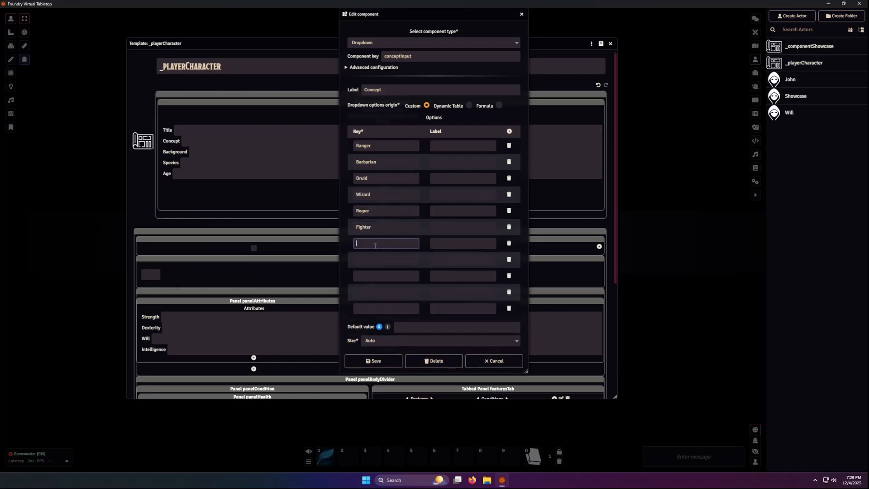
pyautogui.write('Archer')
pyautogui.press('Tab')
pyautogui.press('Tab')
pyautogui.write('BeastMaster')
pyautogui.press('Tab')
pyautogui.press('Tab')
pyautogui.write('Alchemist')
# Step: Give the last two Concept options the keys Artificer and Occultist, and save the dropdown
pyautogui.press('Tab')
pyautogui.press('Tab')
pyautogui.click(368, 260)
pyautogui.click(373, 293)
pyautogui.write('Artificer')
pyautogui.press('Tab')
pyautogui.press('Tab')
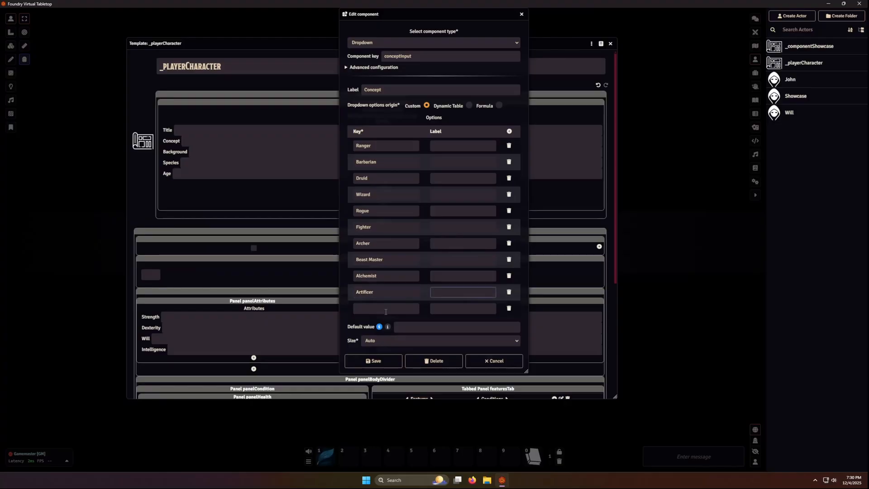
pyautogui.write('Occultist')
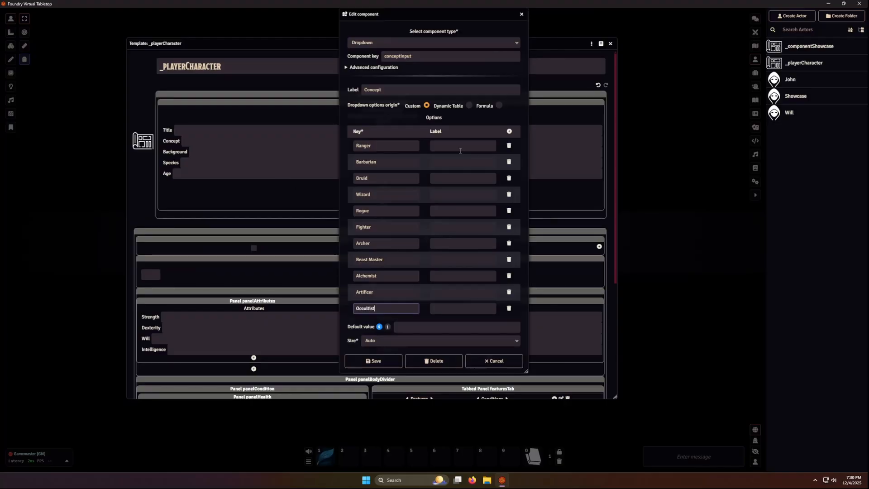
pyautogui.click(373, 360)
# Step: Add a dropdown component to the template header with the key affiliation and the label Affiliation
pyautogui.click(383, 213)
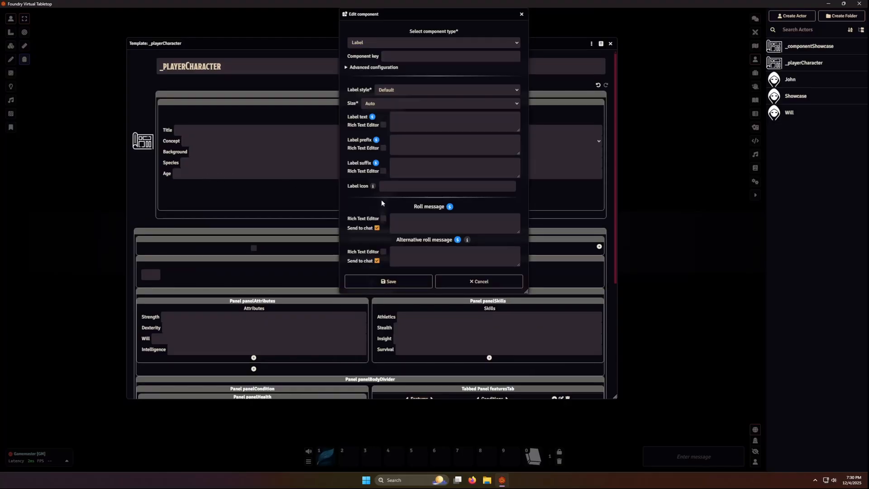
pyautogui.click(390, 42)
pyautogui.click(391, 112)
pyautogui.click(390, 56)
pyautogui.write('affiliationDropd')
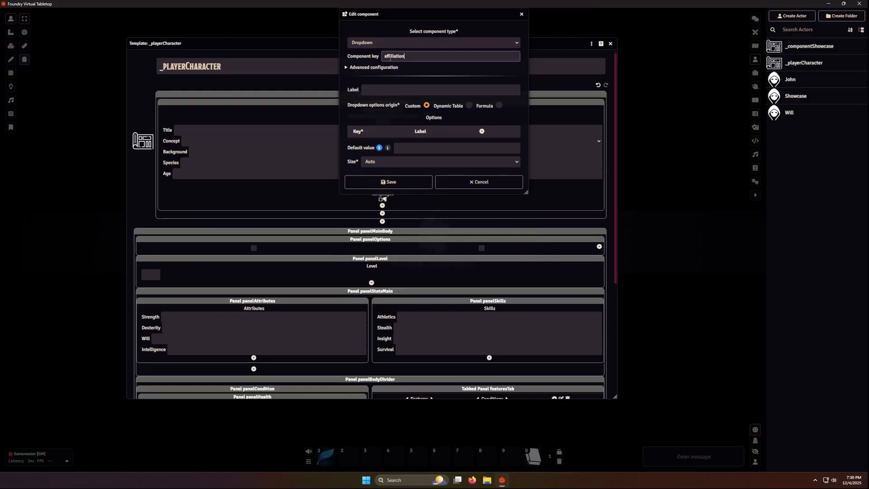
pyautogui.press('BackSpace')
pyautogui.press('BackSpace')
pyautogui.press('BackSpace')
pyautogui.press('BackSpace')
pyautogui.press('BackSpace')
pyautogui.press('Tab')
pyautogui.press('Tab')
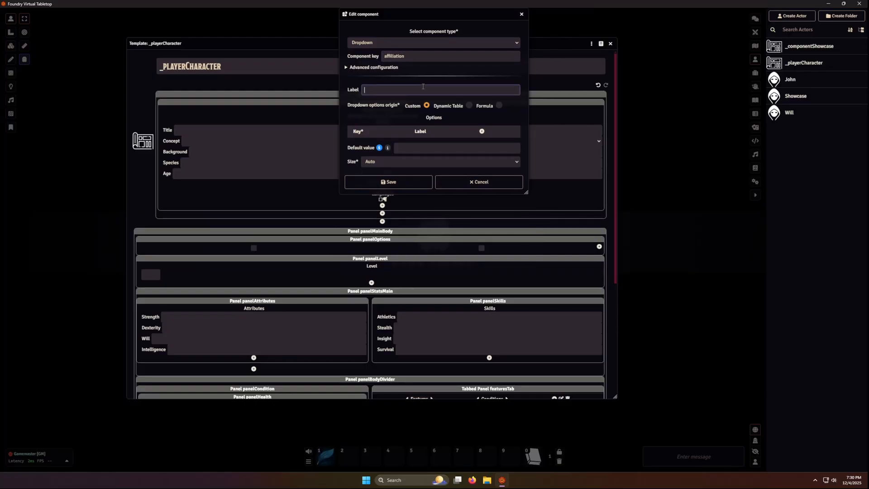
pyautogui.write('Affiliation')
# Step: Add two options to the Affiliation dropdown and give the first the key adventurer and the label Adventuerers' Bureau
pyautogui.click(483, 132)
pyautogui.click(387, 145)
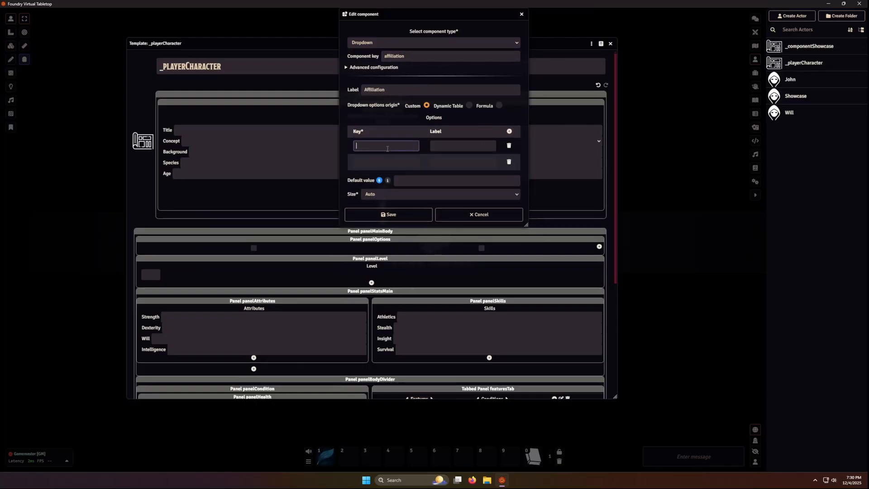
pyautogui.write('adventurer')
pyautogui.press('Tab')
pyautogui.write('Adven')
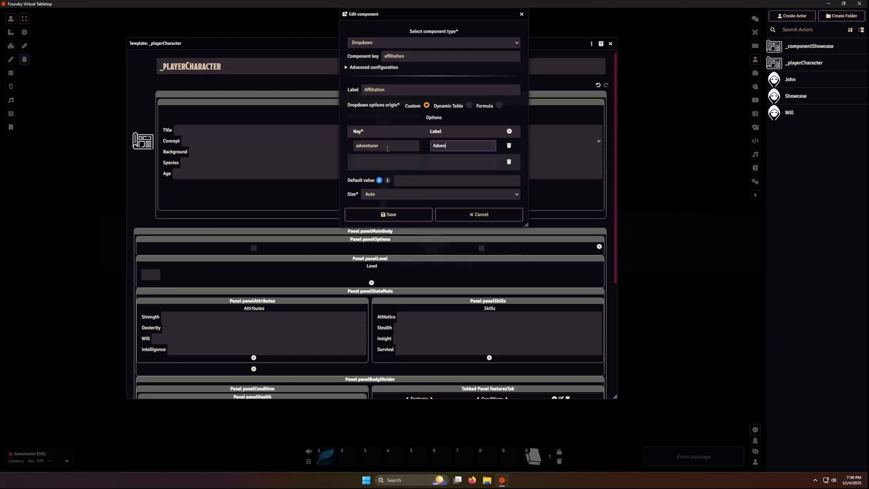
pyautogui.write("tuerers' Bureau")
pyautogui.press('Tab')
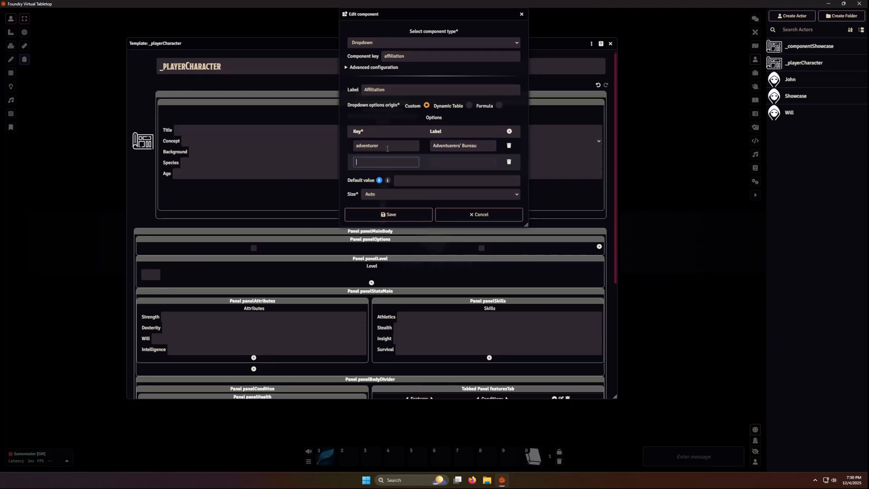
# Step: Set the second Affiliation option's key to freeman and change the first option's label to The Adventuerers' Bureau
pyautogui.write('herman')
pyautogui.hotkey('ctrl', 'BackSpace')
pyautogui.write('freeman')
pyautogui.press('Tab')
pyautogui.click(432, 145)
pyautogui.write('The')
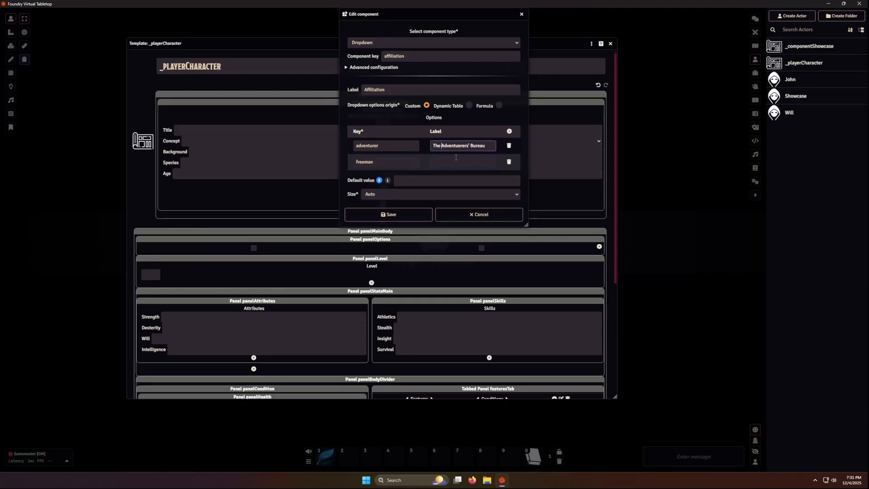
# Step: Label the freeman option The Free Horizon, save the Affiliation dropdown, and move it between Age and Competencies
pyautogui.click(455, 158)
pyautogui.write('The Free Hunters')
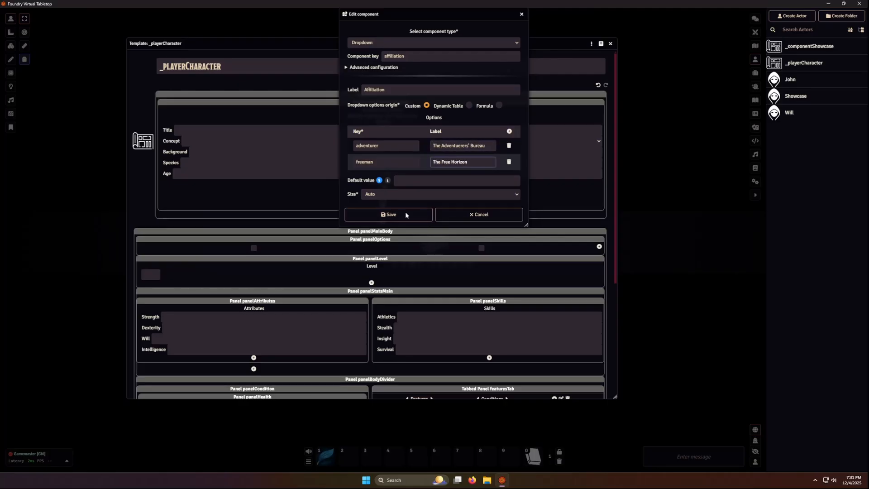
pyautogui.click(386, 218)
pyautogui.moveTo(380, 210); pyautogui.dragTo(382, 184)
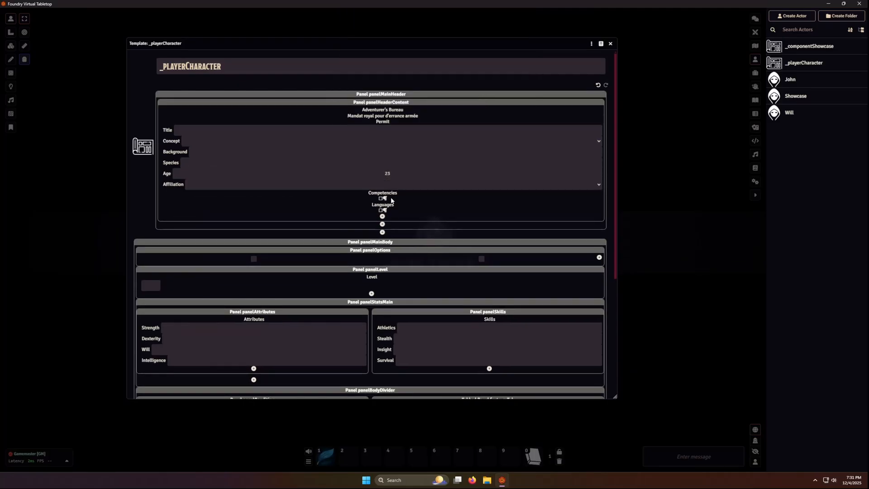
# Step: Close the leftover fatigue0 radio button editor and the _playerCharacter template
pyautogui.scroll(-4, 324, 241)
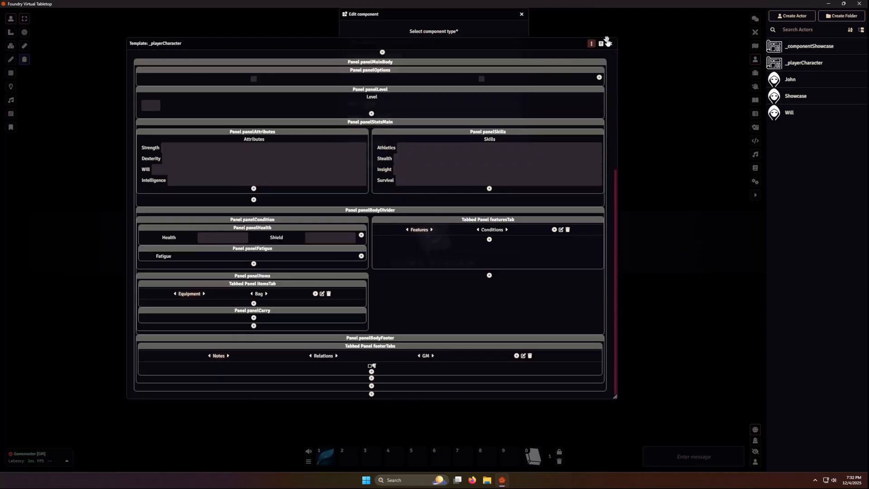
pyautogui.click(525, 15)
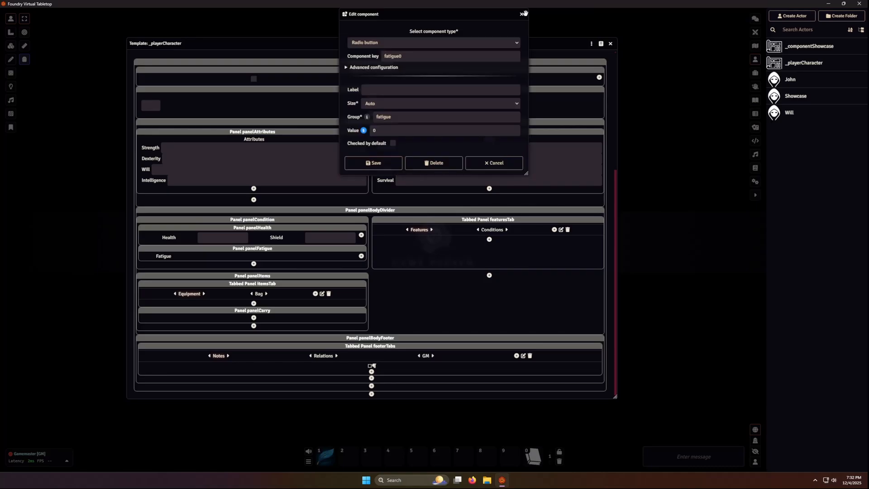
pyautogui.click(522, 14)
pyautogui.click(610, 43)
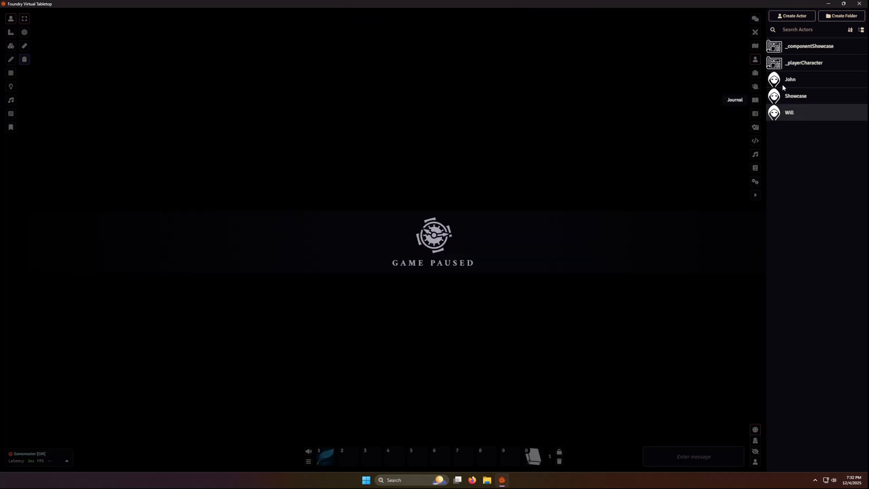
# Step: Reload the _playerCharacter template on the first character's sheet and check the choices offered by its Concept and Affiliation dropdowns
pyautogui.click(792, 81)
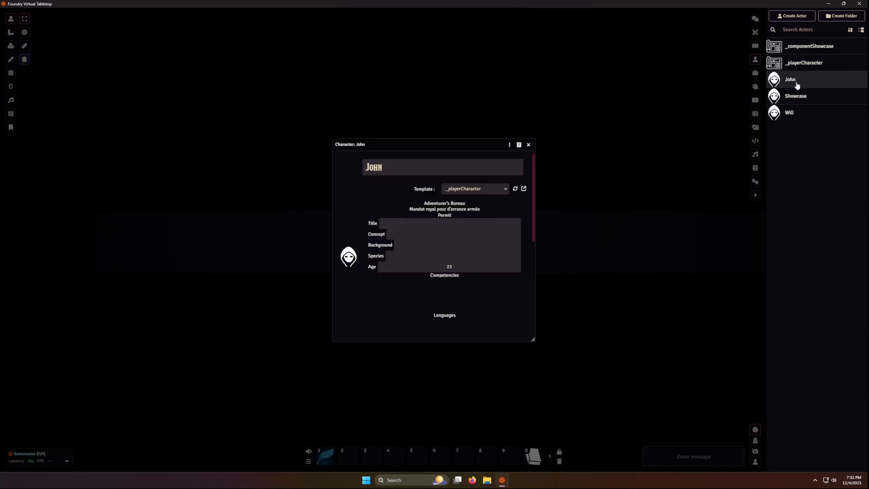
pyautogui.click(515, 189)
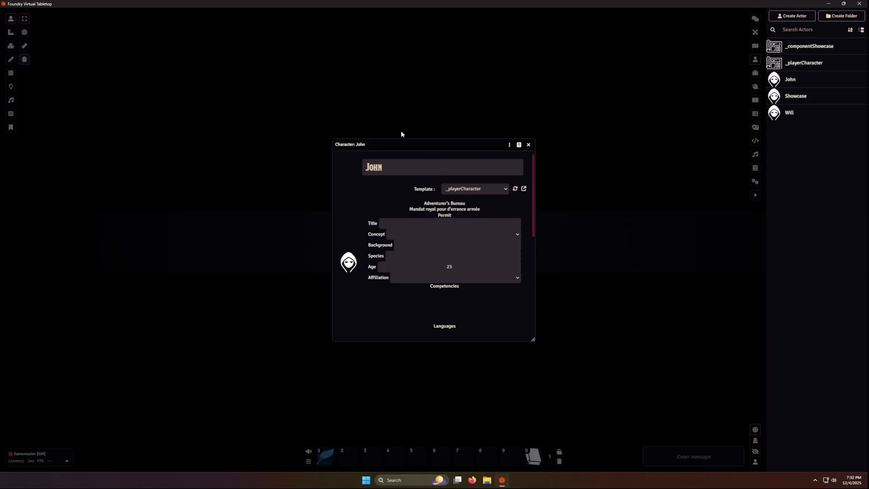
pyautogui.click(517, 234)
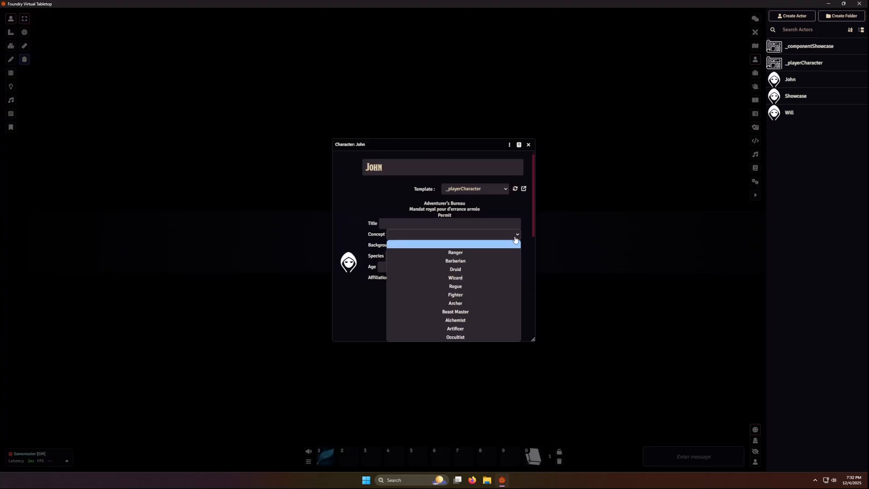
pyautogui.click(520, 235)
pyautogui.click(514, 278)
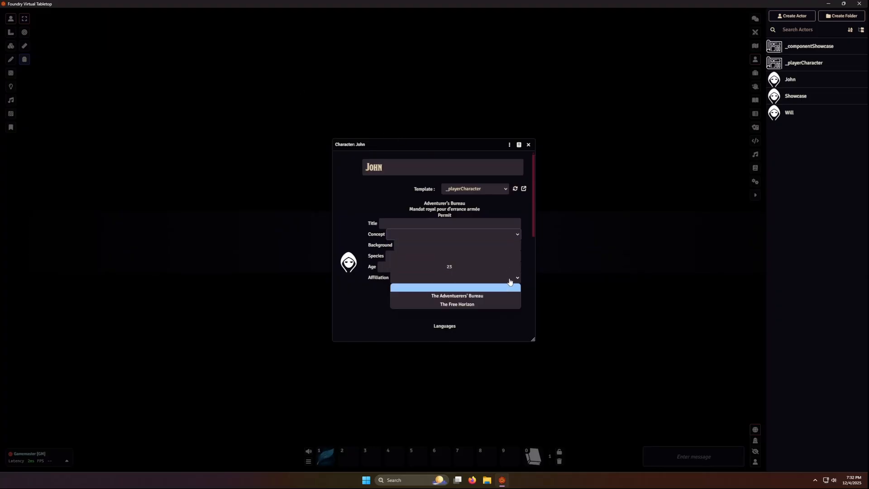
pyautogui.click(514, 279)
# Step: Select the first Fatigue radio button on the character sheet and tick both option checkboxes above Level
pyautogui.scroll(-1, 516, 300)
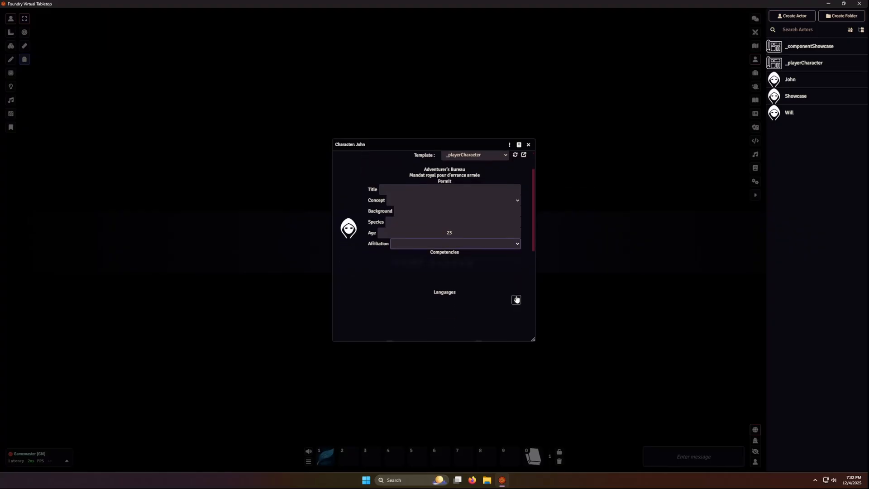
pyautogui.scroll(-5, 407, 253)
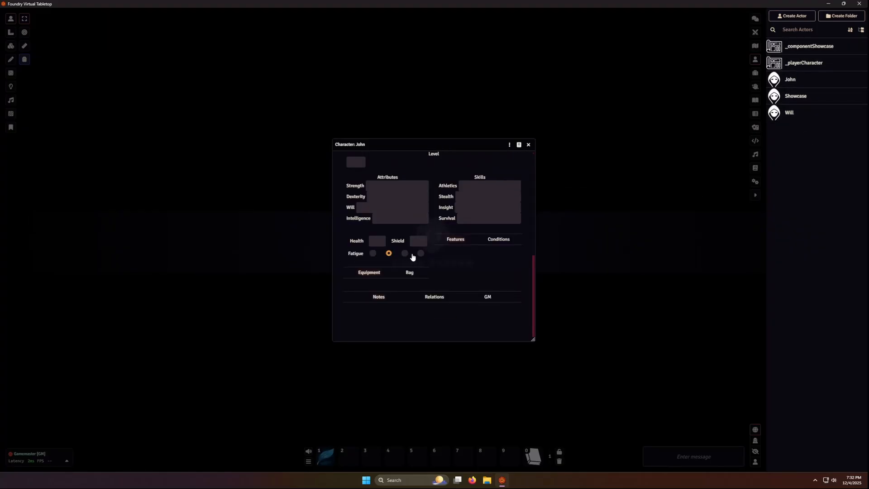
pyautogui.click(372, 254)
pyautogui.scroll(2, 372, 254)
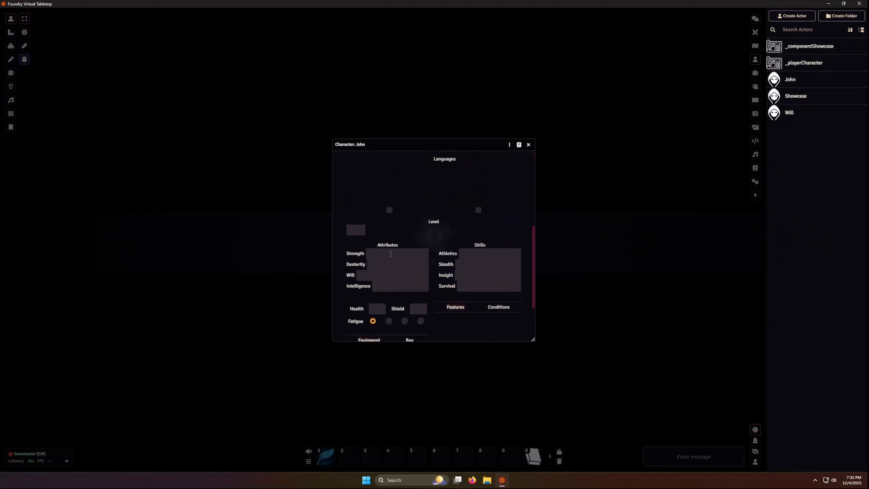
pyautogui.click(389, 210)
pyautogui.click(478, 210)
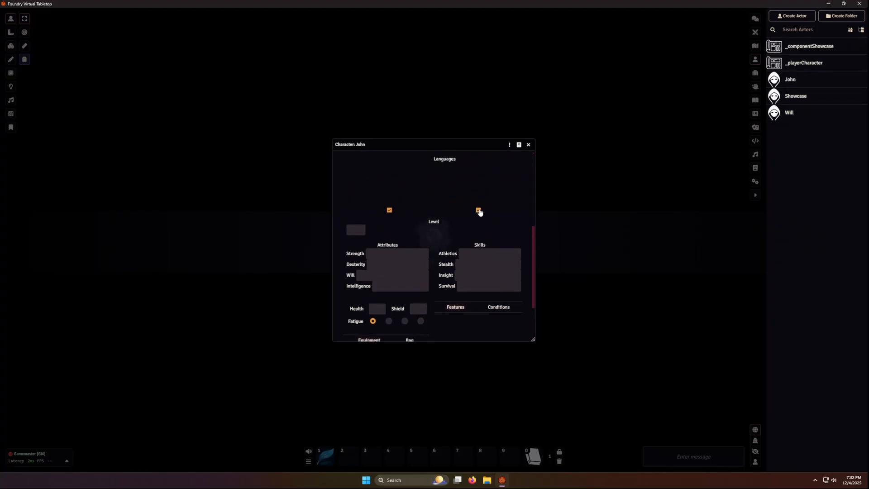